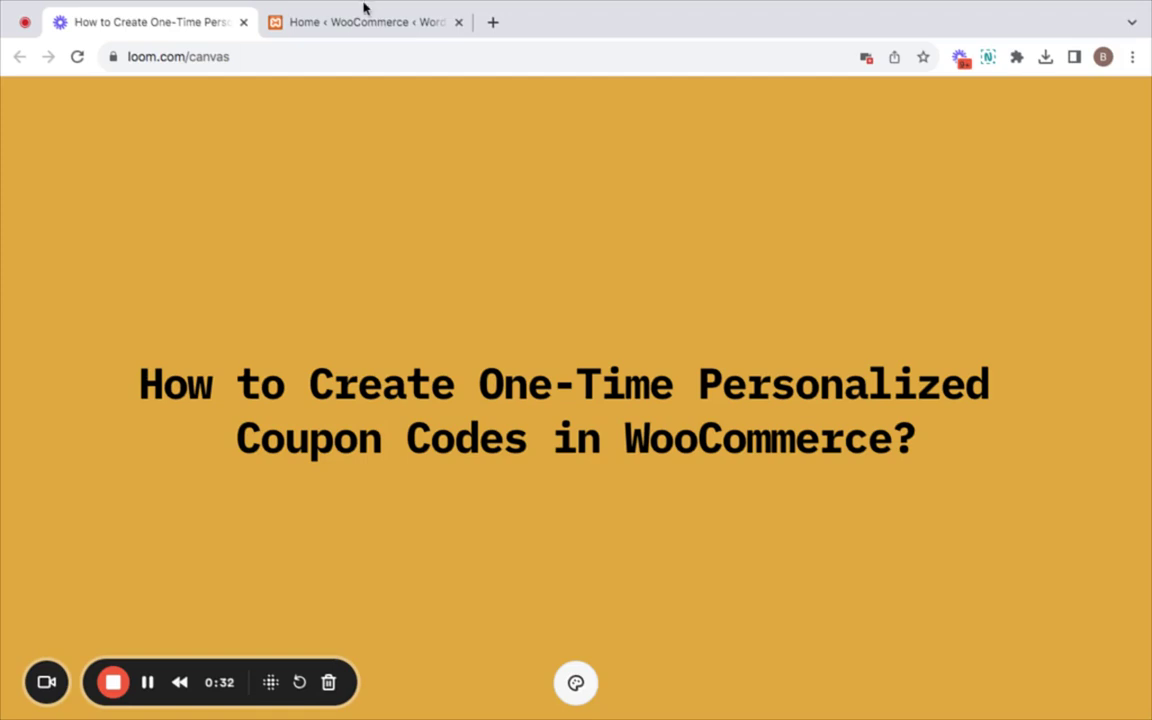
# Leave the Loom title card for the 'Home ‹ WooCommerce' admin browser tab.
pyautogui.click(360, 31)
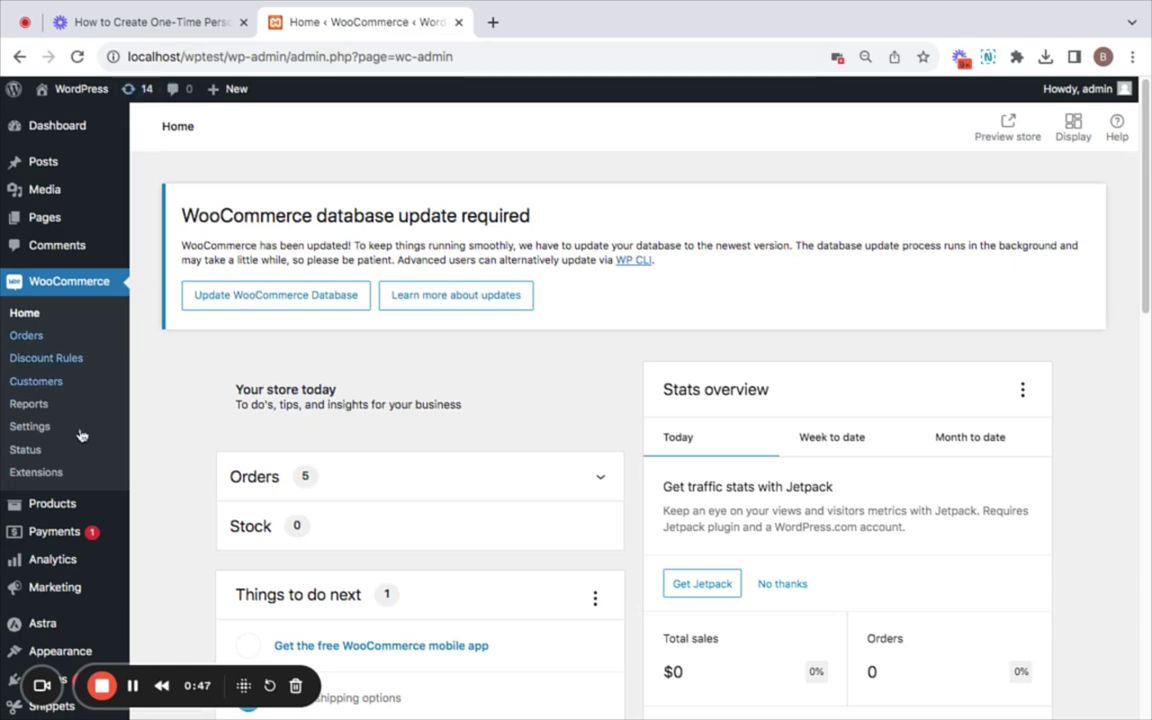
# Go from Marketing > Coupons to a blank Add new coupon form.
pyautogui.moveTo(90, 597)
pyautogui.click(177, 616)
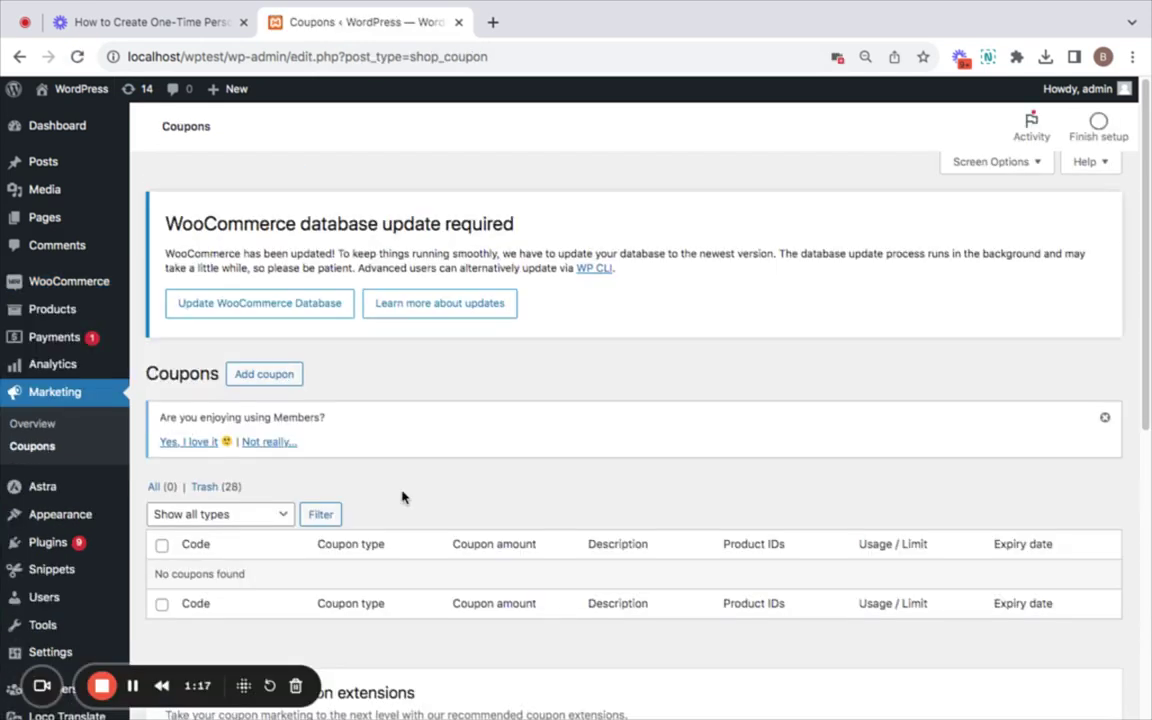
pyautogui.click(285, 381)
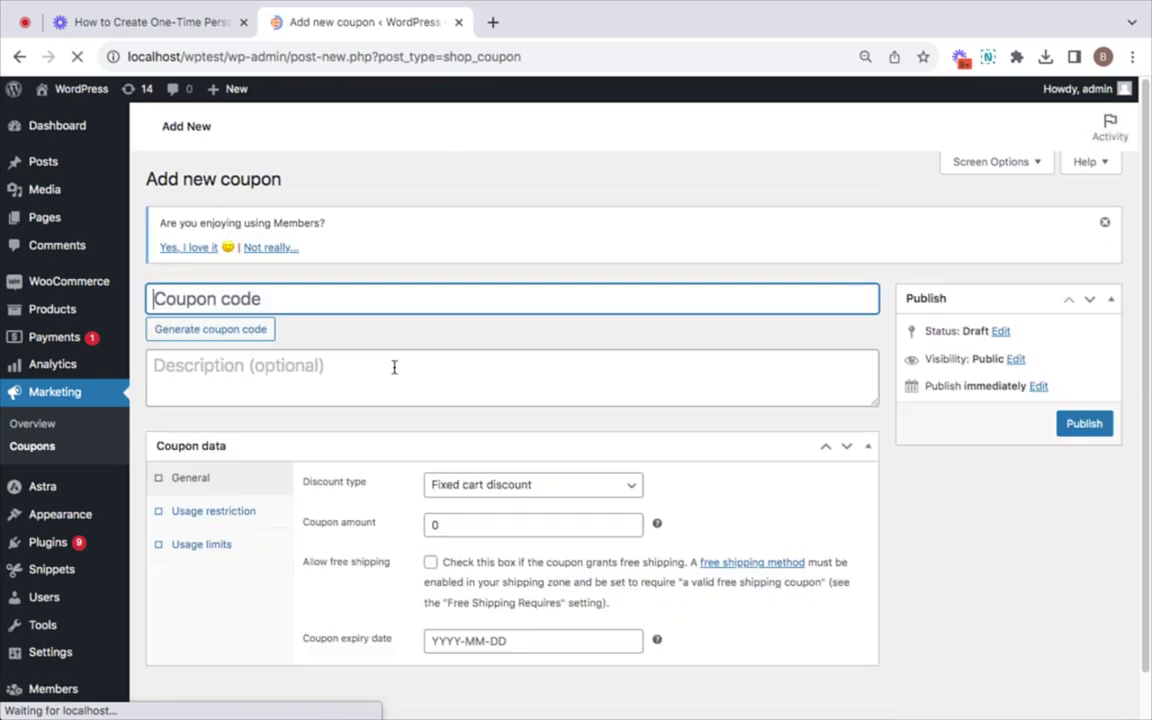
pyautogui.scroll(-3, 424, 442)
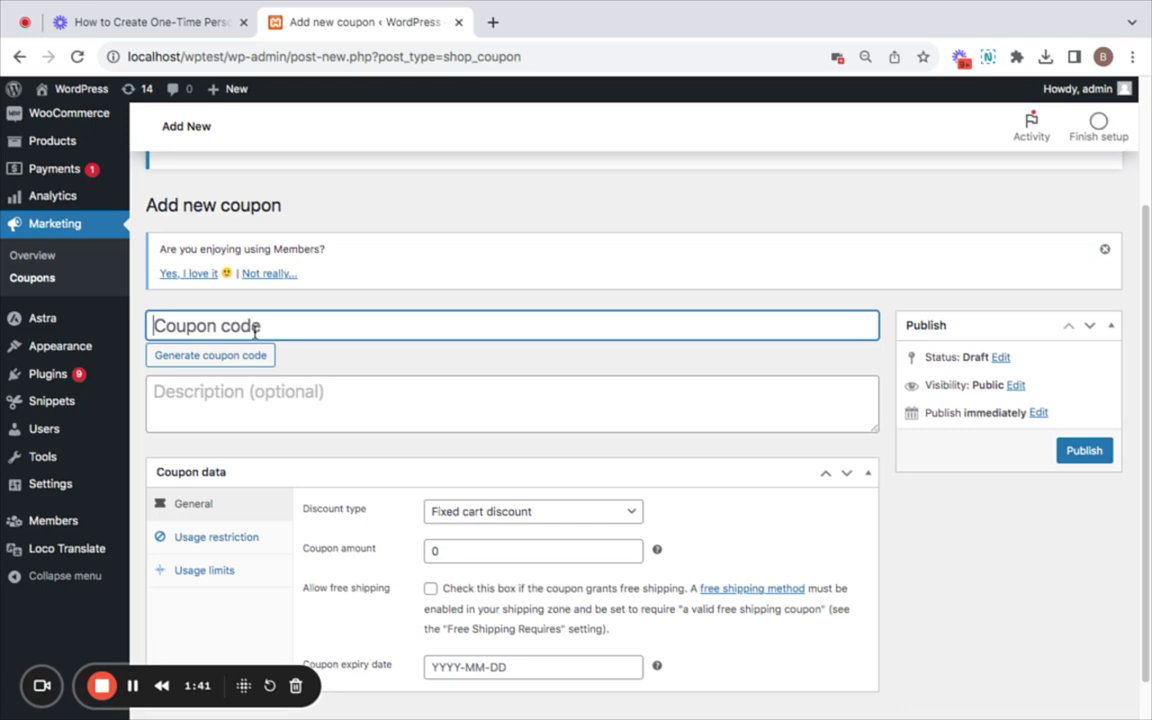
# Enter TESTCASE10 as the coupon code and check its discount type setting.
pyautogui.write('TEST')
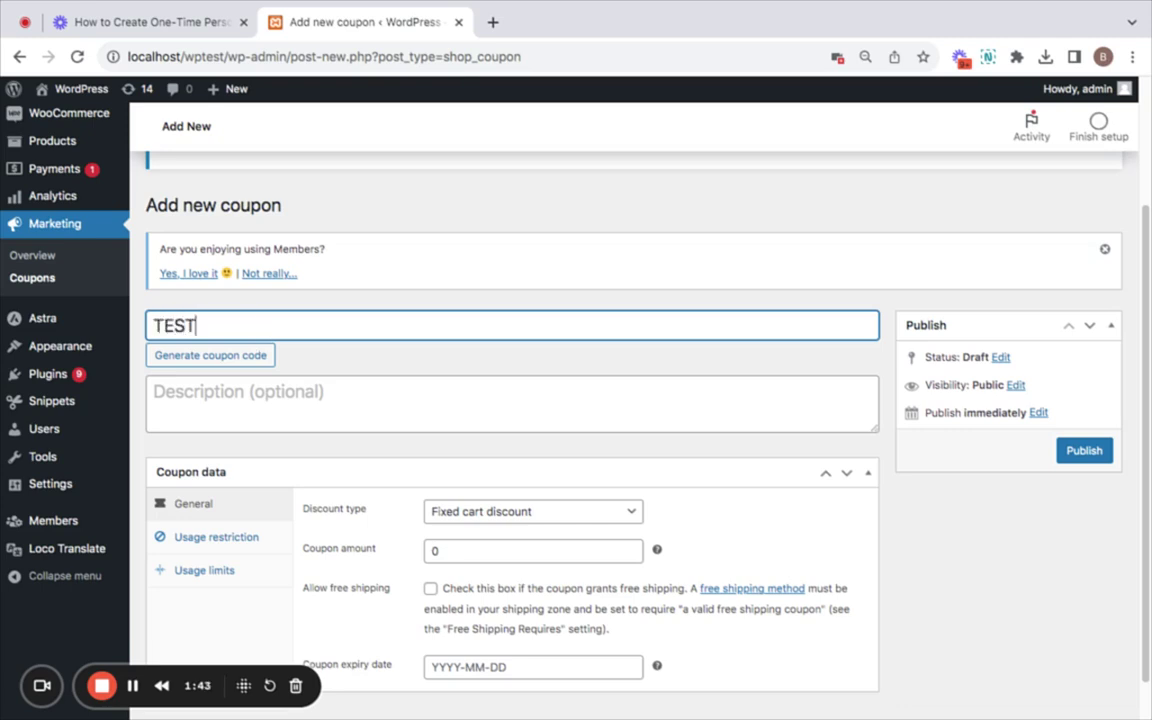
pyautogui.write('CASE10')
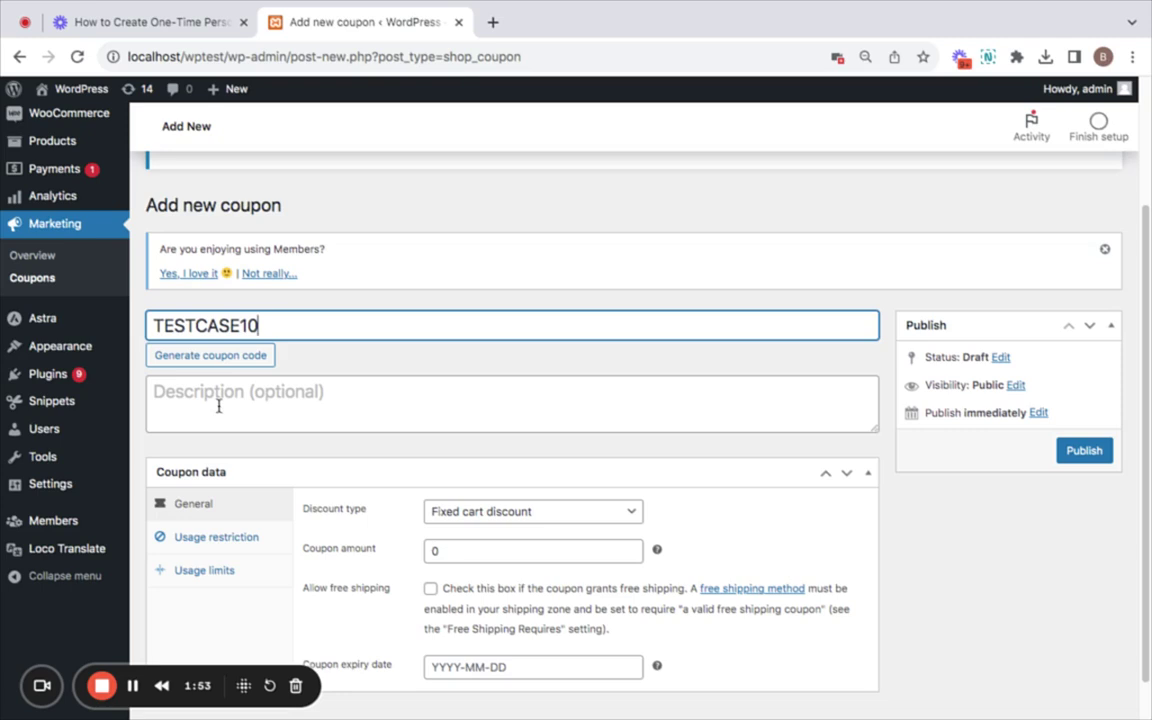
pyautogui.scroll(-1, 333, 403)
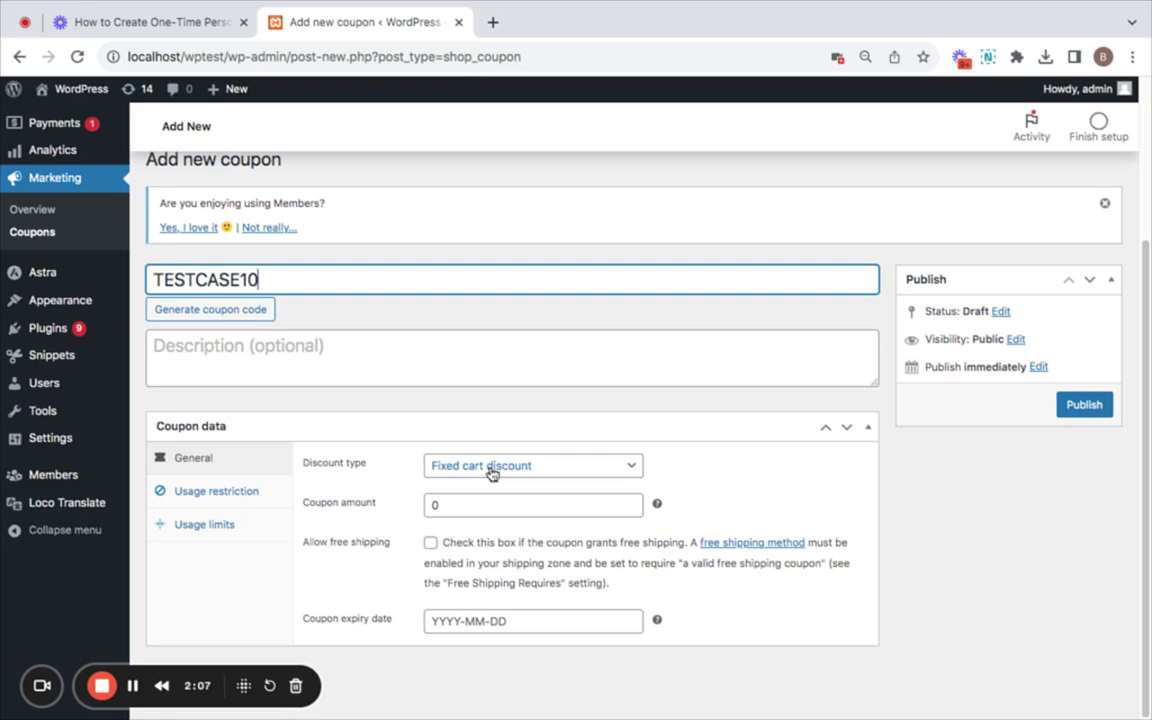
pyautogui.click(491, 474)
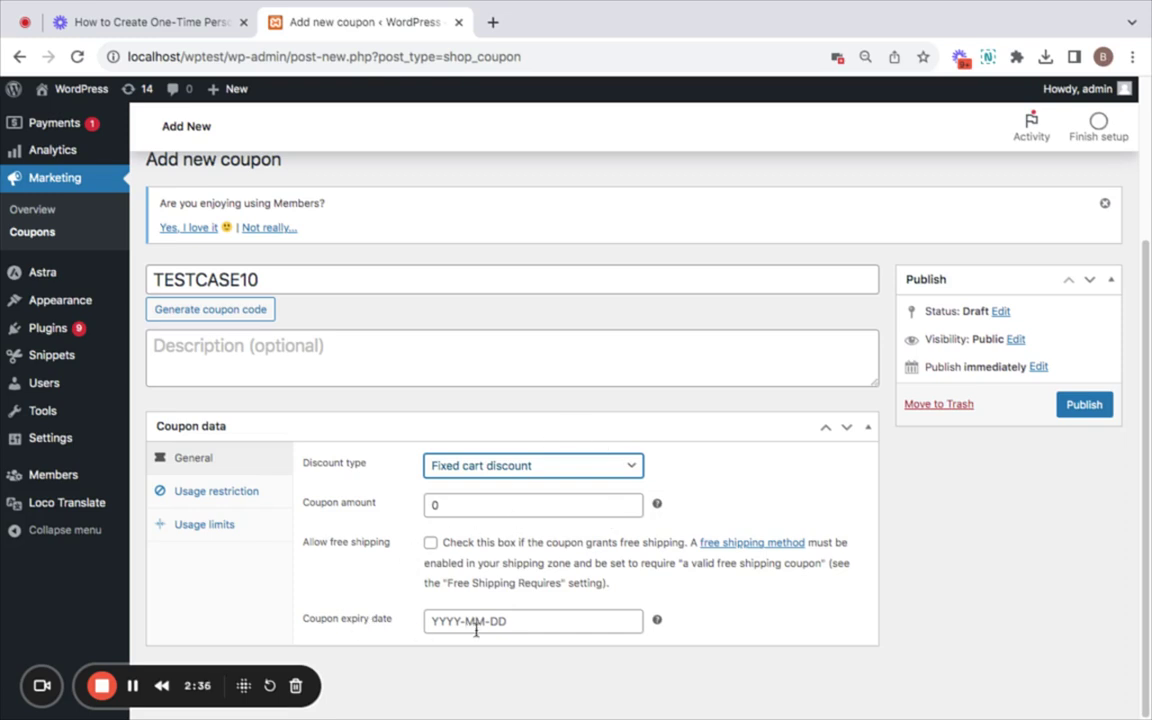
# Look through the coupon's Usage restriction options, then show its Usage limits settings.
pyautogui.click(219, 500)
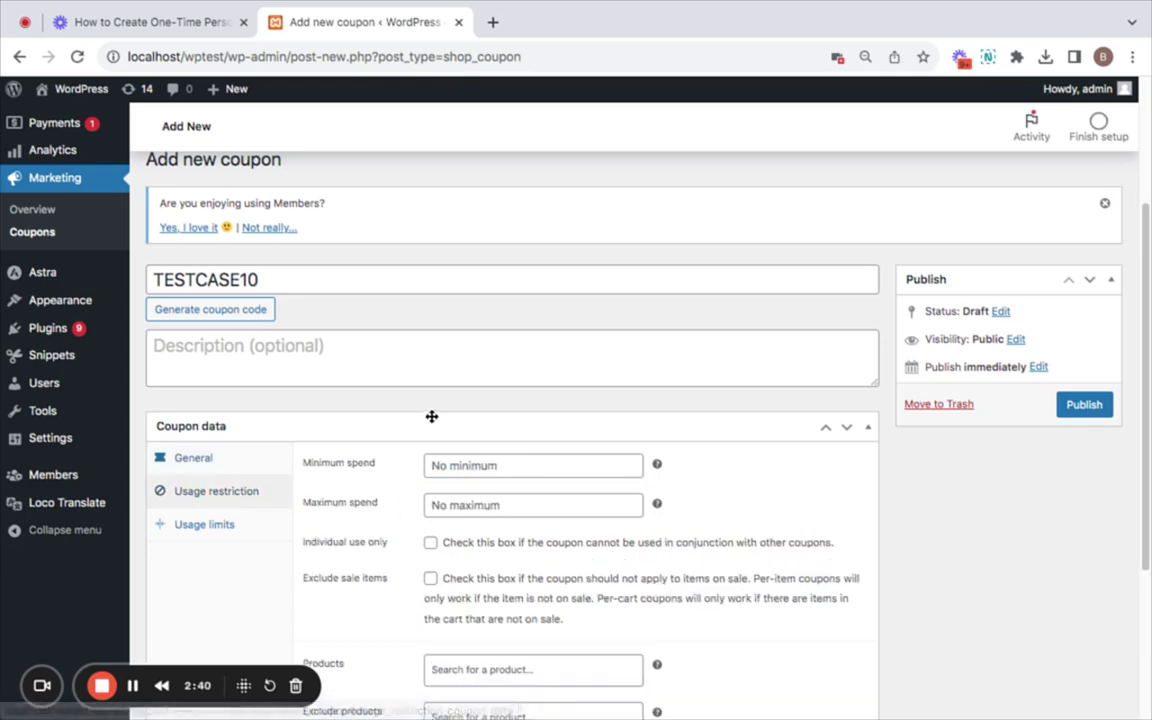
pyautogui.scroll(-5, 437, 645)
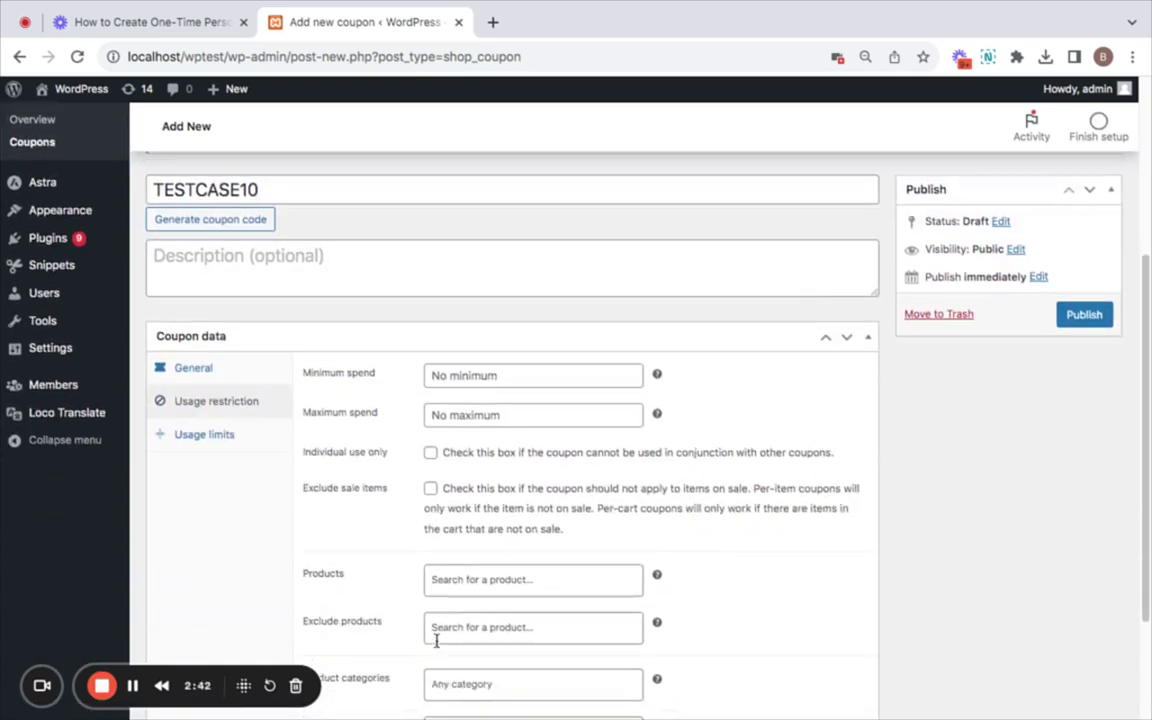
pyautogui.scroll(-2, 437, 640)
pyautogui.scroll(1, 437, 609)
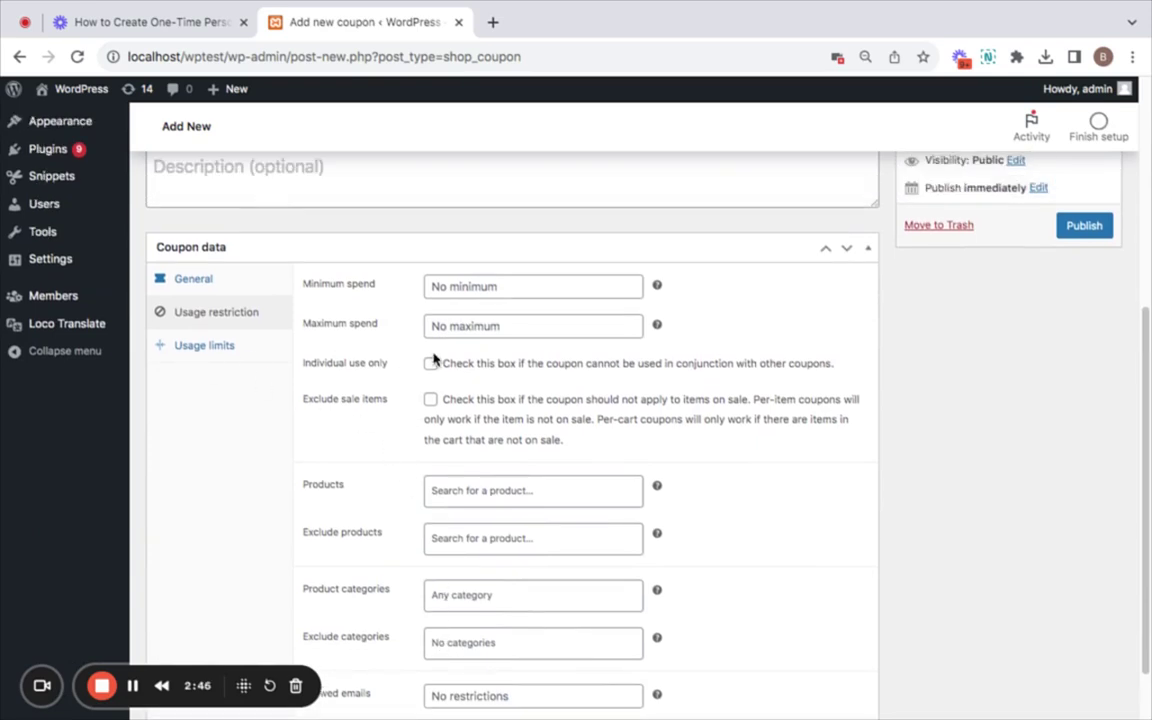
pyautogui.click(204, 345)
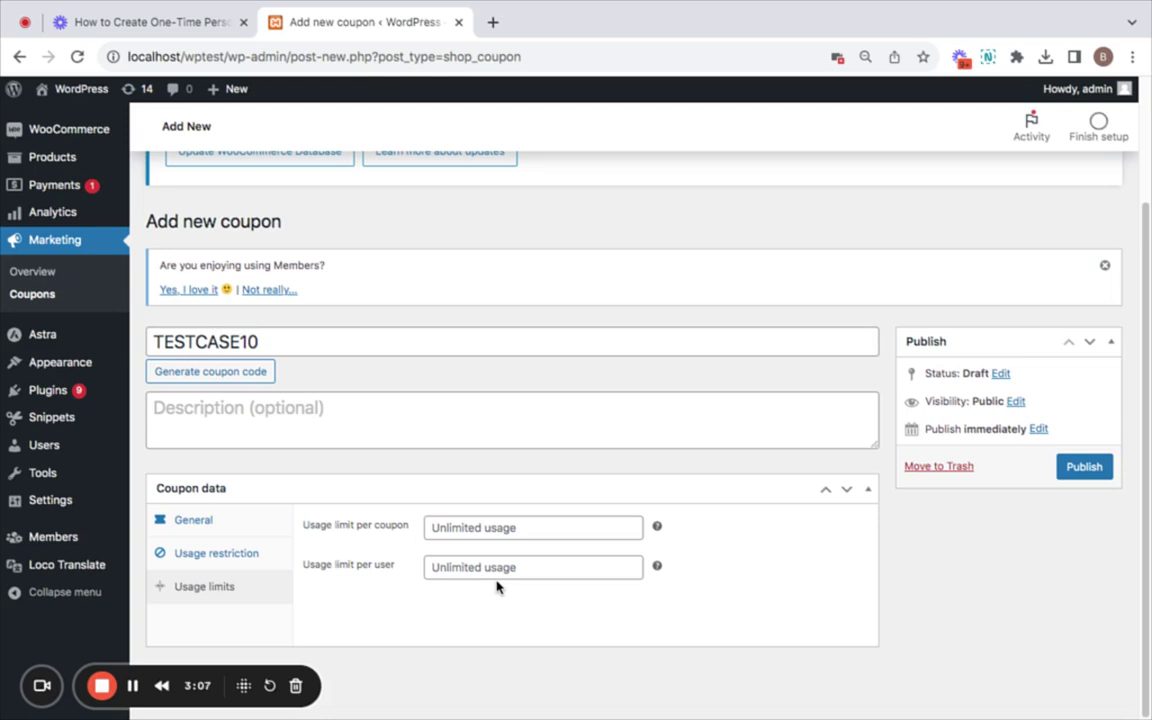
# Set usage limit per user to 1 and publish the TESTCASE10 coupon.
pyautogui.click(463, 568)
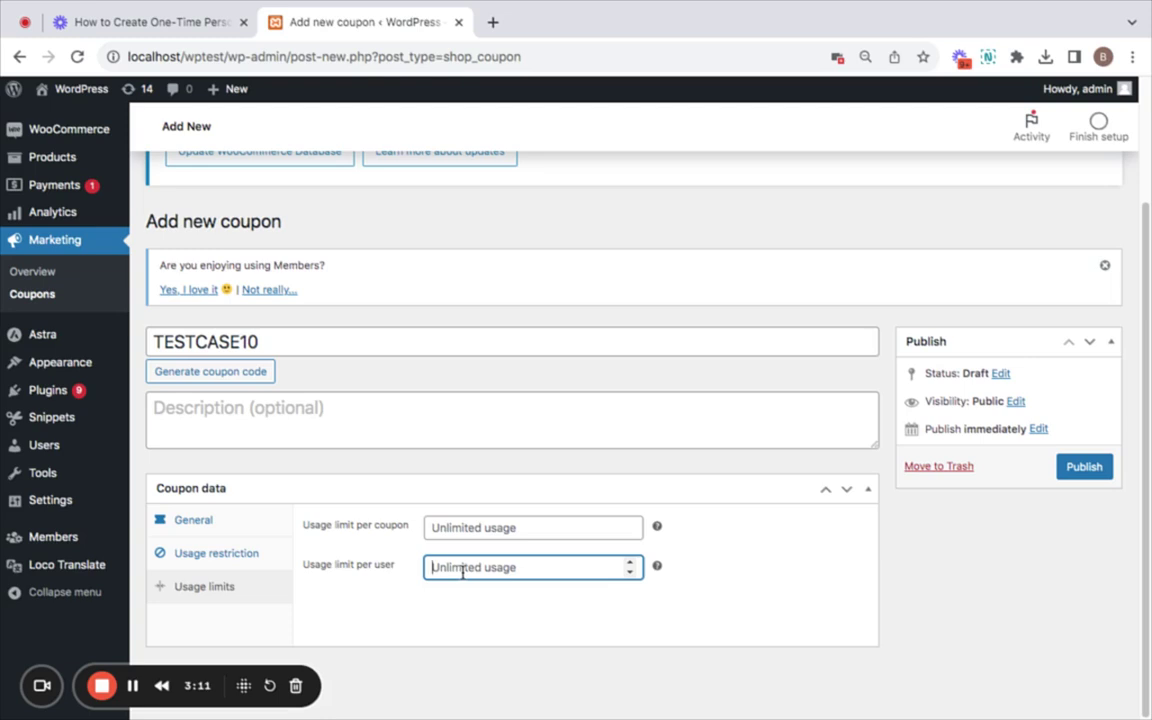
pyautogui.write('1')
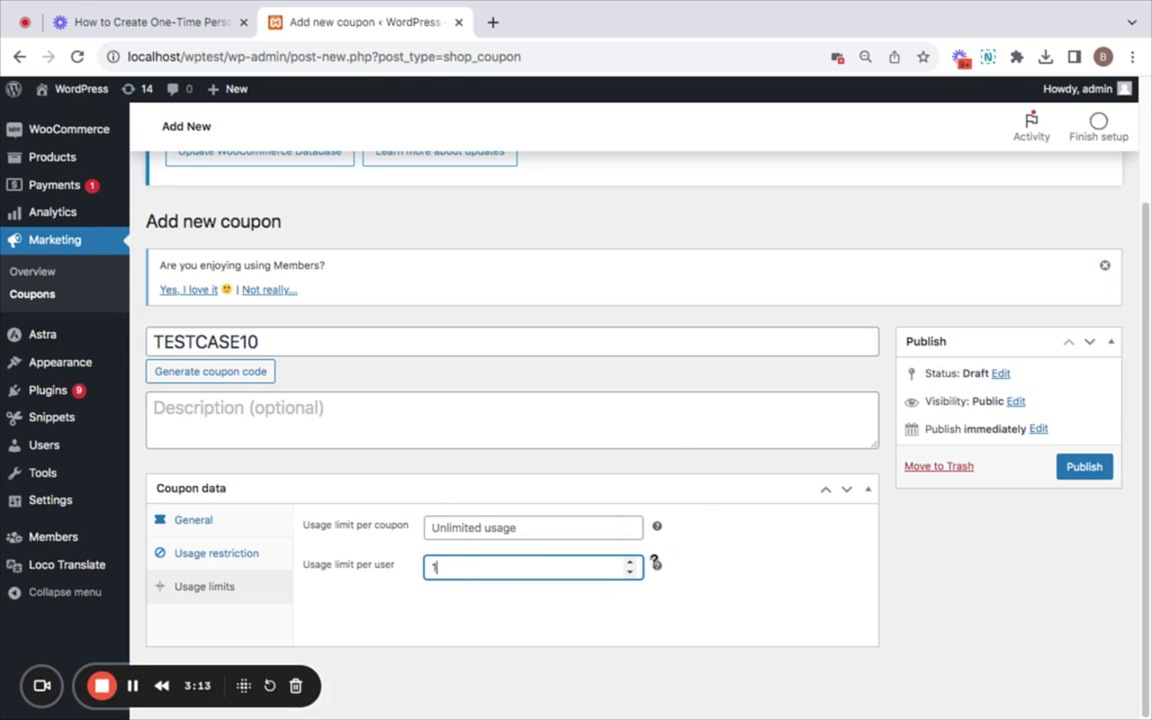
pyautogui.click(1083, 467)
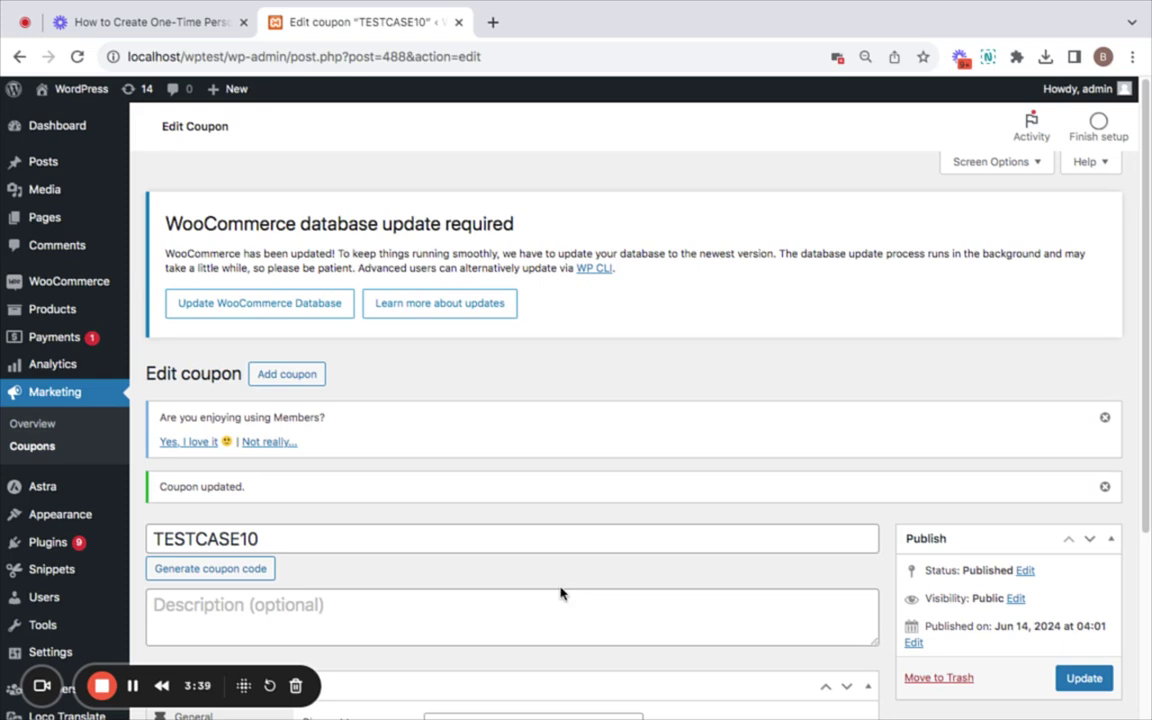
# Start a blank new rule from the WooCommerce Discount Rules page.
pyautogui.moveTo(62, 285)
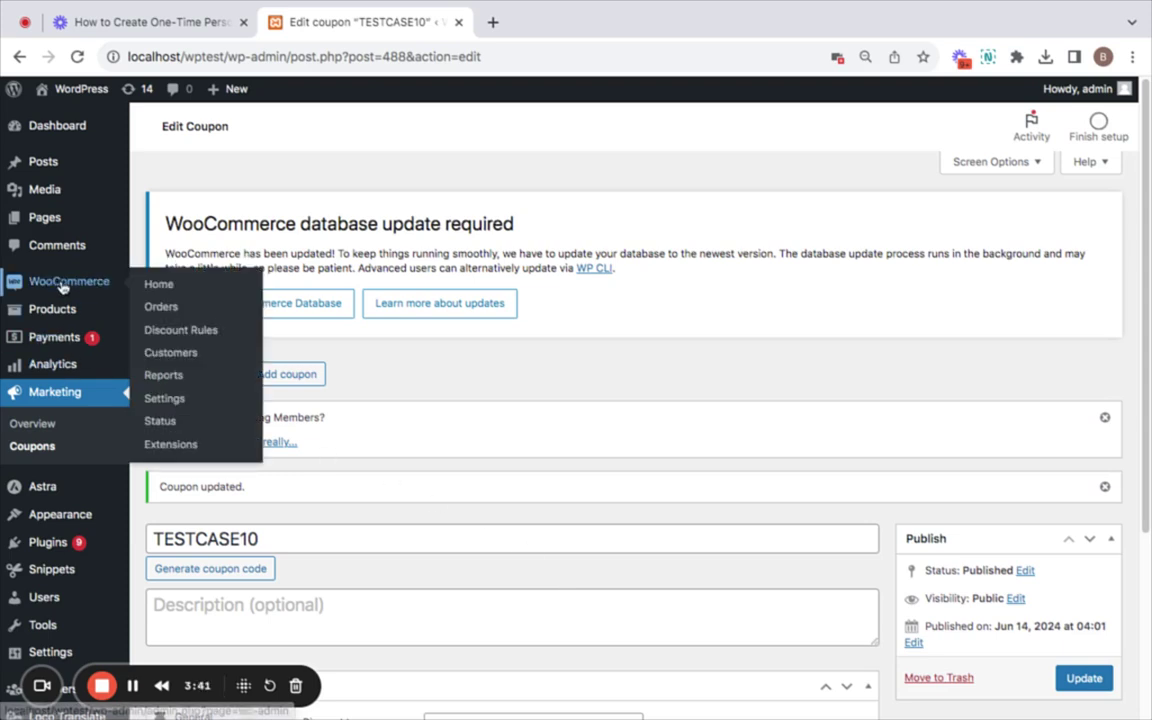
pyautogui.click(213, 330)
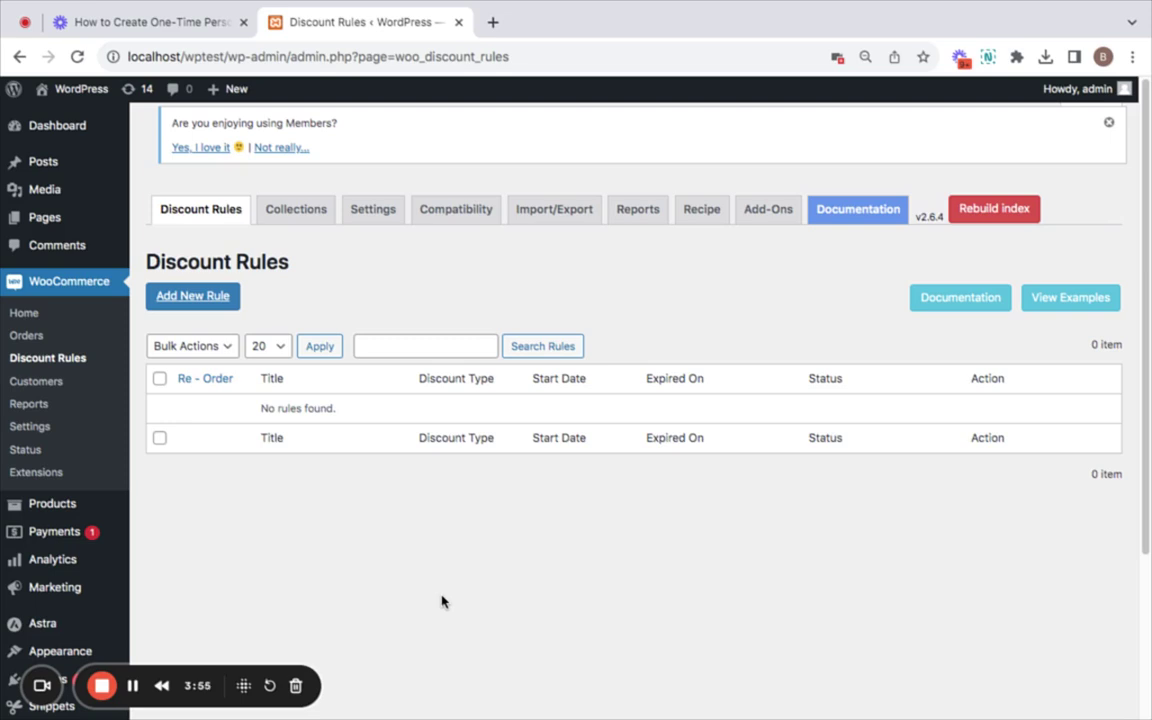
pyautogui.click(199, 298)
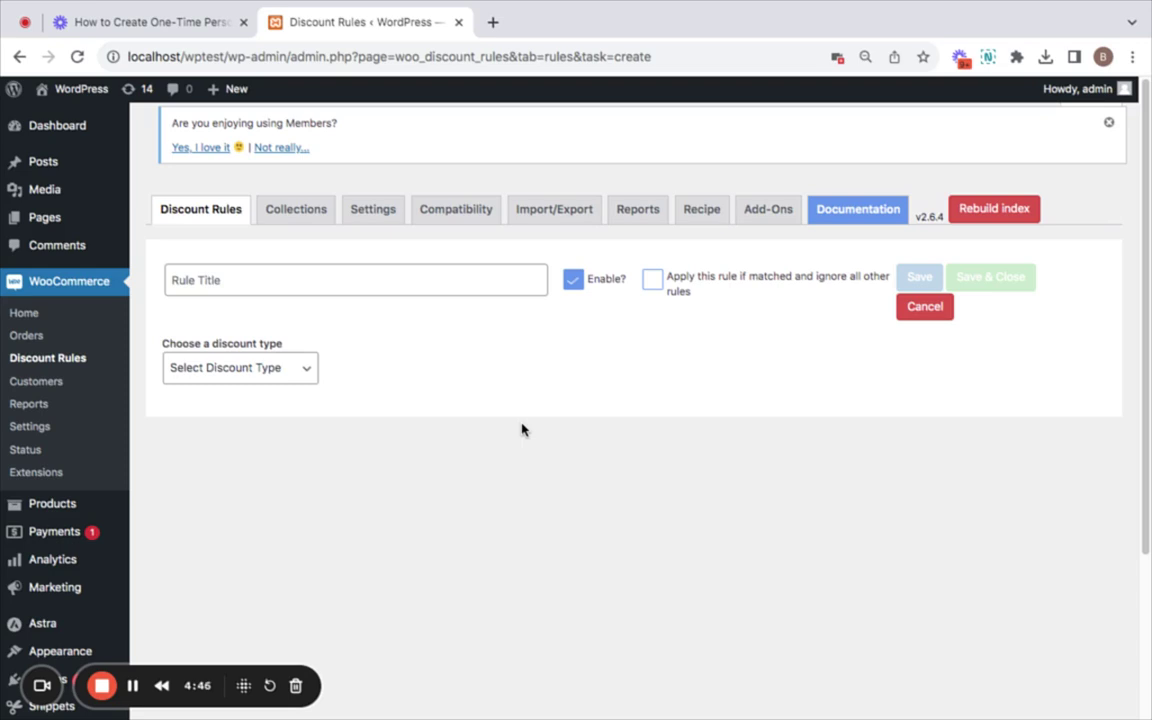
# Enter '20% OFF ON ACCESSORIES- ONE TIME USE' as the rule title.
pyautogui.click(303, 280)
pyautogui.write('20% F')
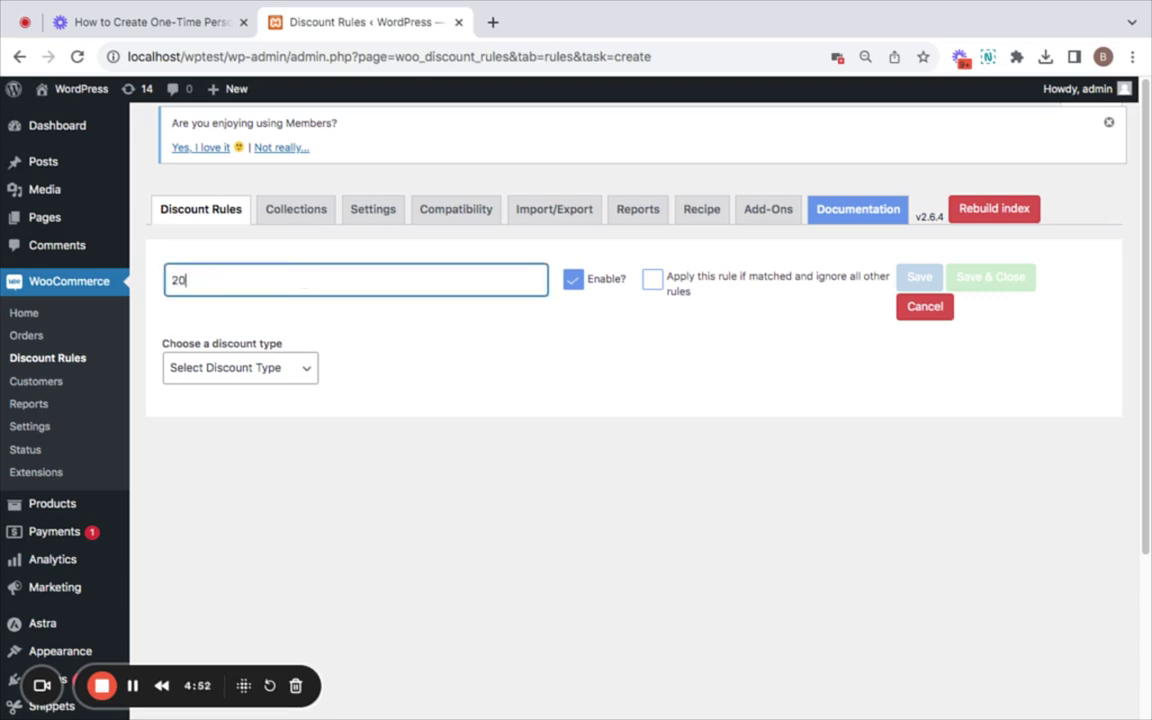
pyautogui.press('BackSpace')
pyautogui.press('BackSpace')
pyautogui.write('OFF ON ACCESSORIES')
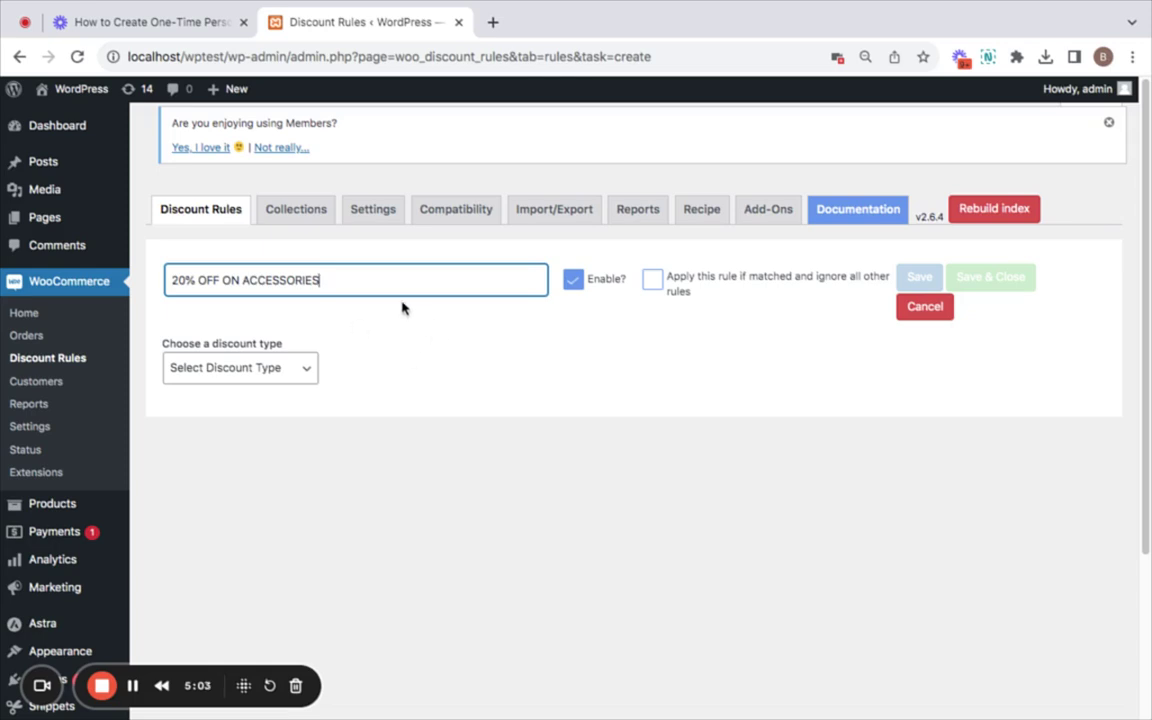
pyautogui.write('- ONE TIME USE')
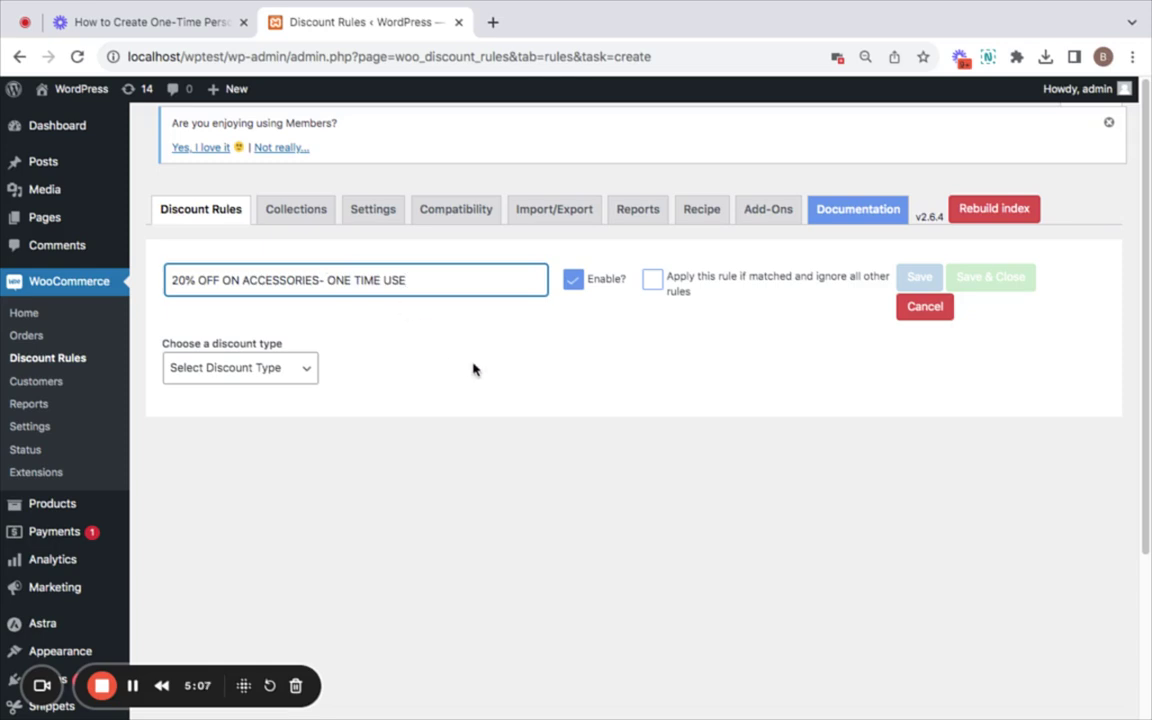
pyautogui.click(394, 312)
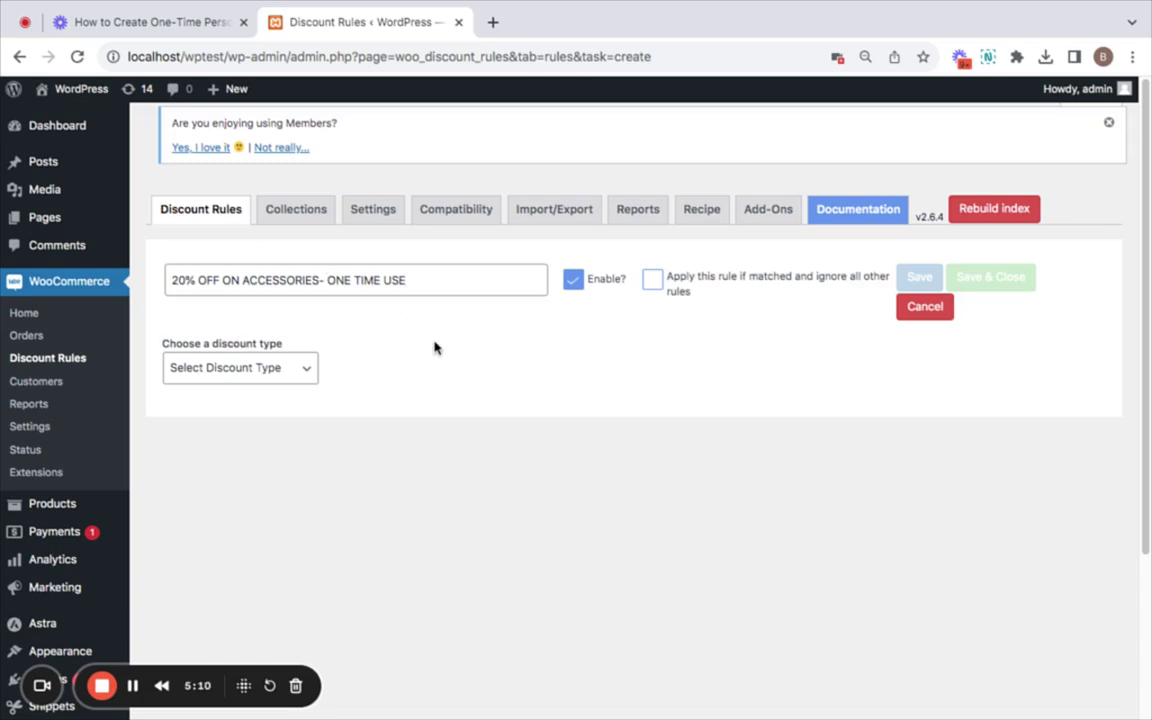
pyautogui.click(307, 373)
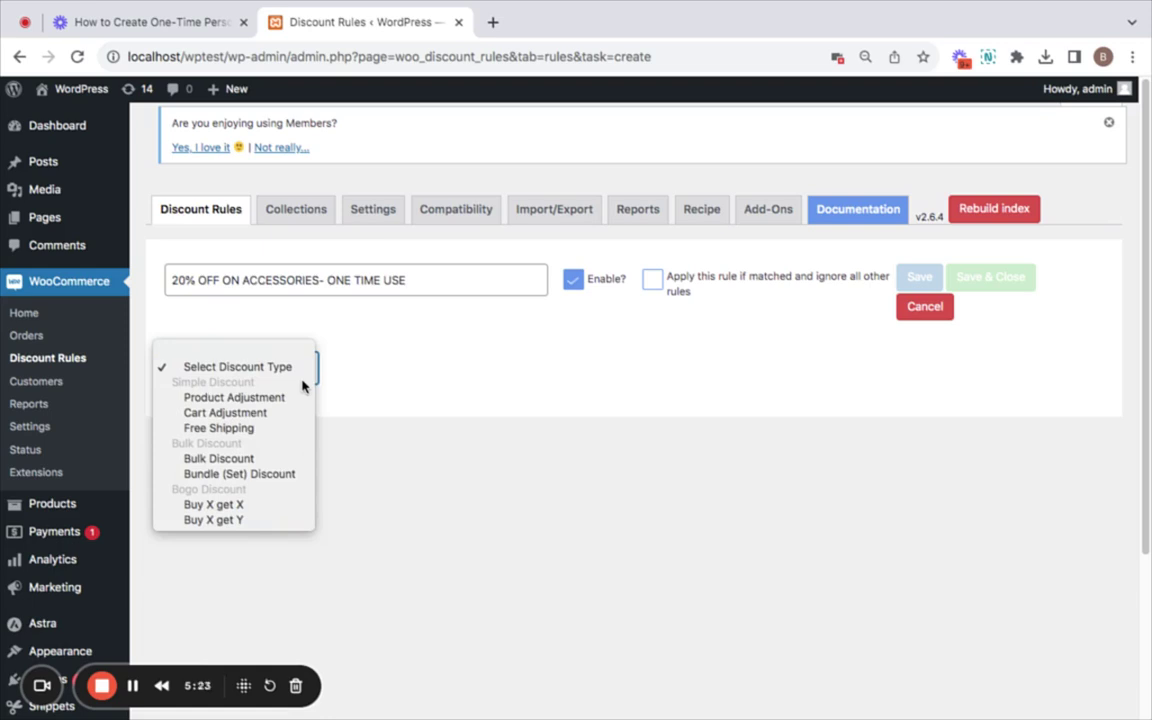
# Make it a Product Adjustment rule filtered to the Accessories category, In List.
pyautogui.click(270, 399)
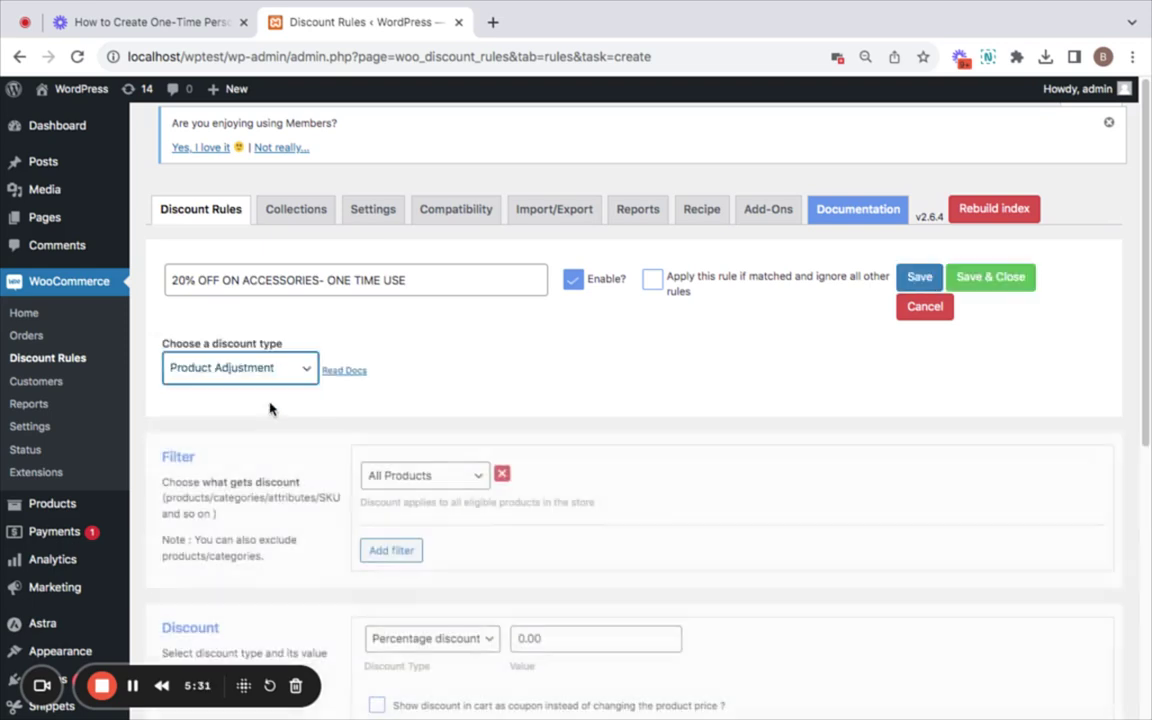
pyautogui.scroll(-1, 405, 372)
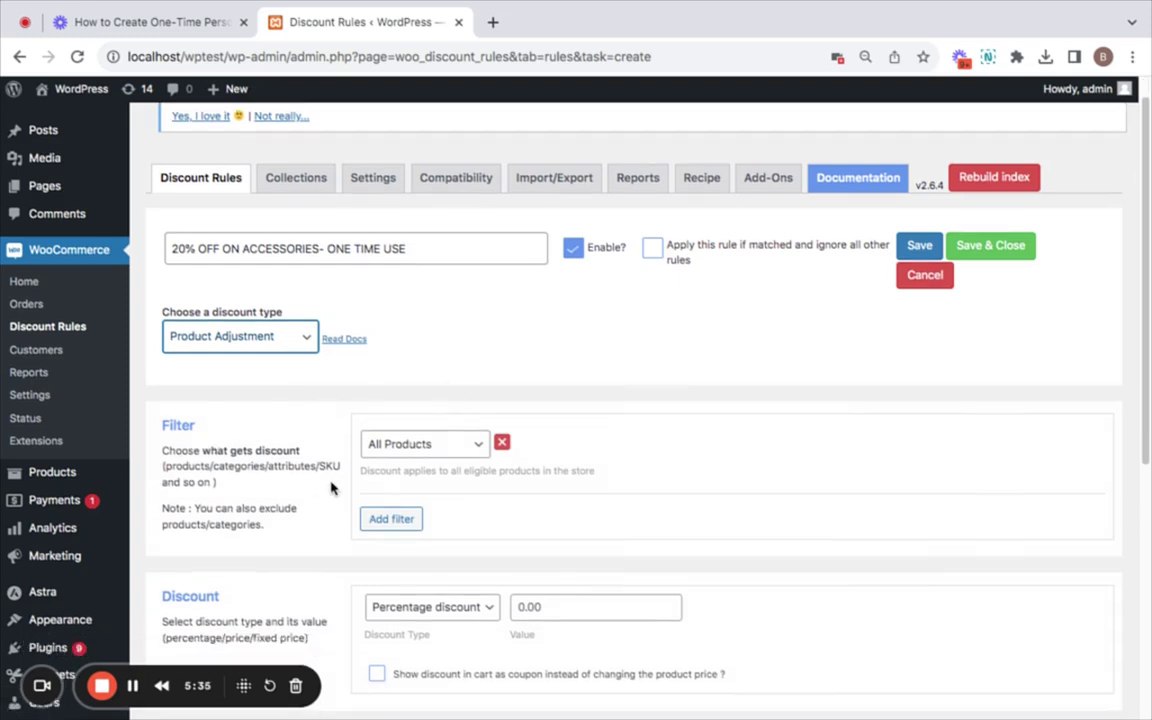
pyautogui.click(475, 449)
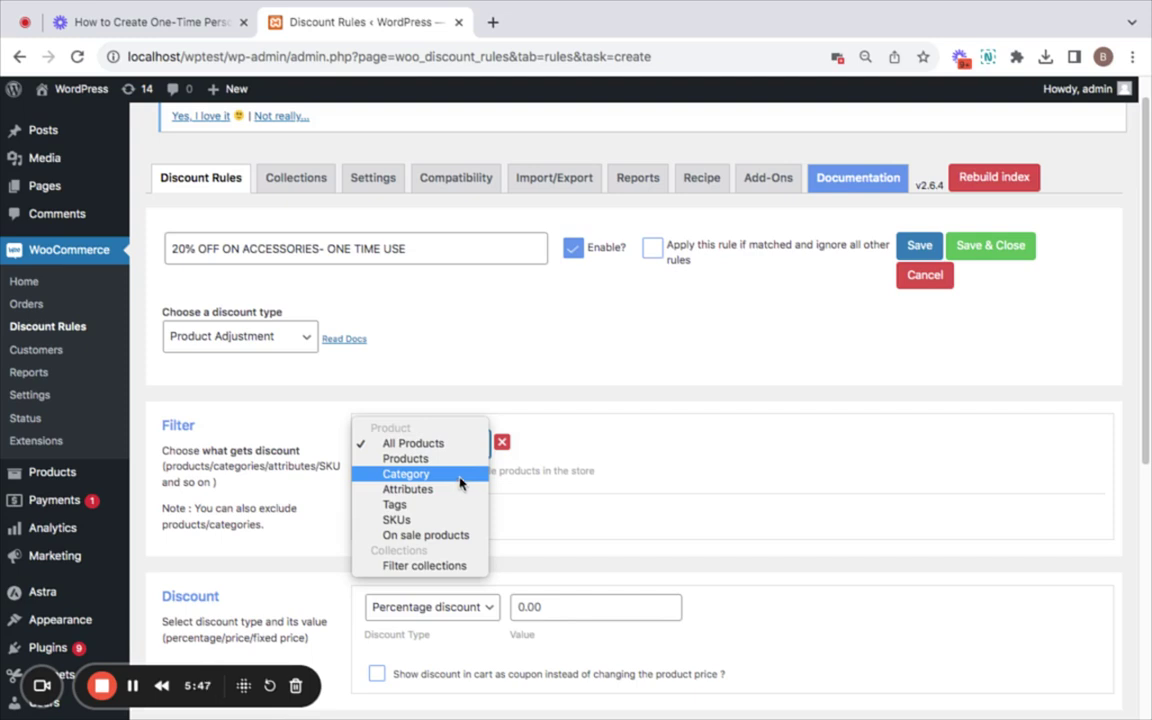
pyautogui.click(460, 480)
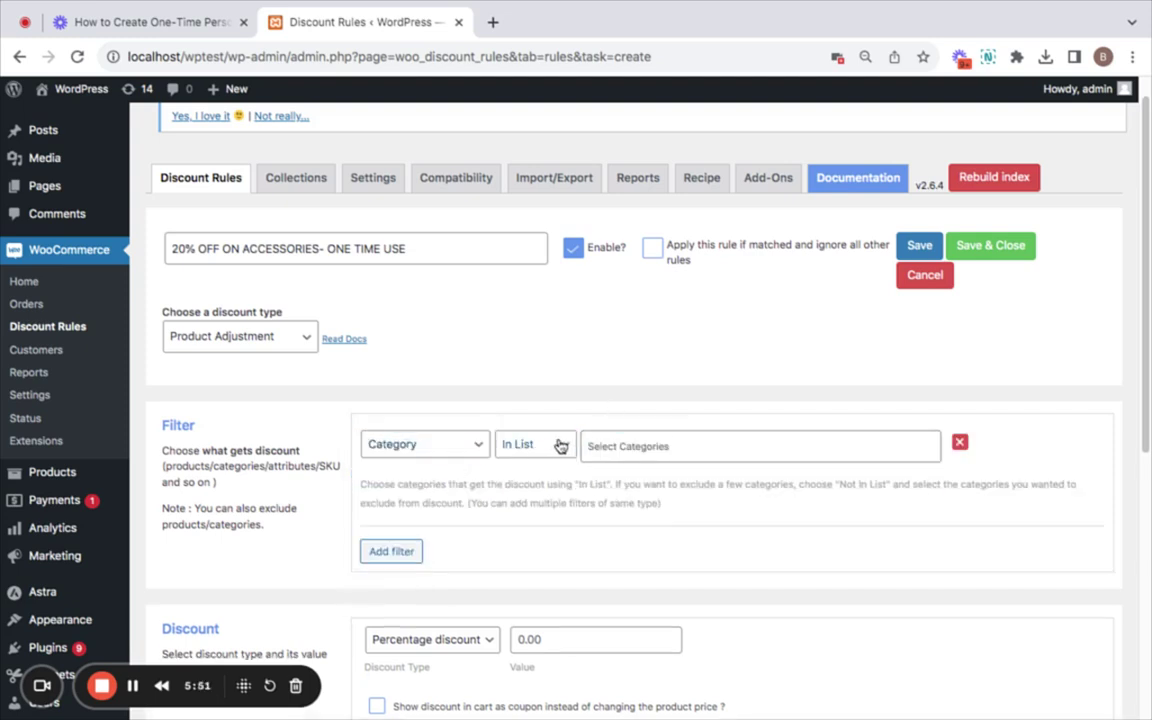
pyautogui.click(548, 445)
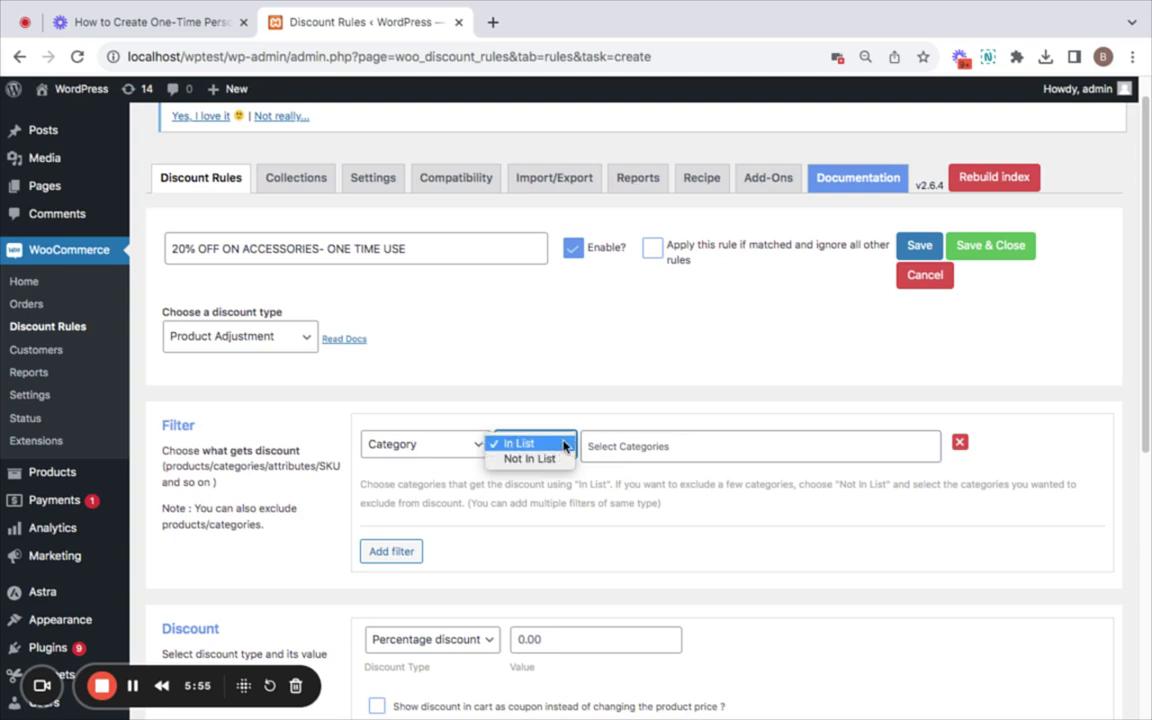
pyautogui.click(563, 445)
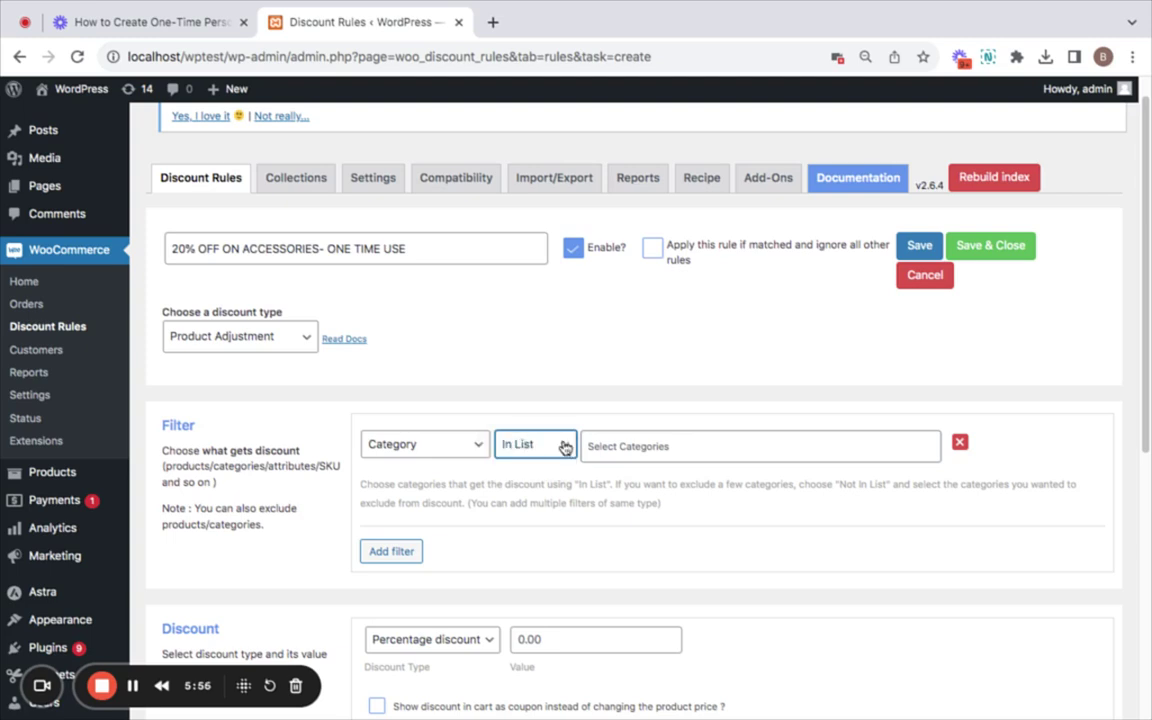
pyautogui.click(656, 447)
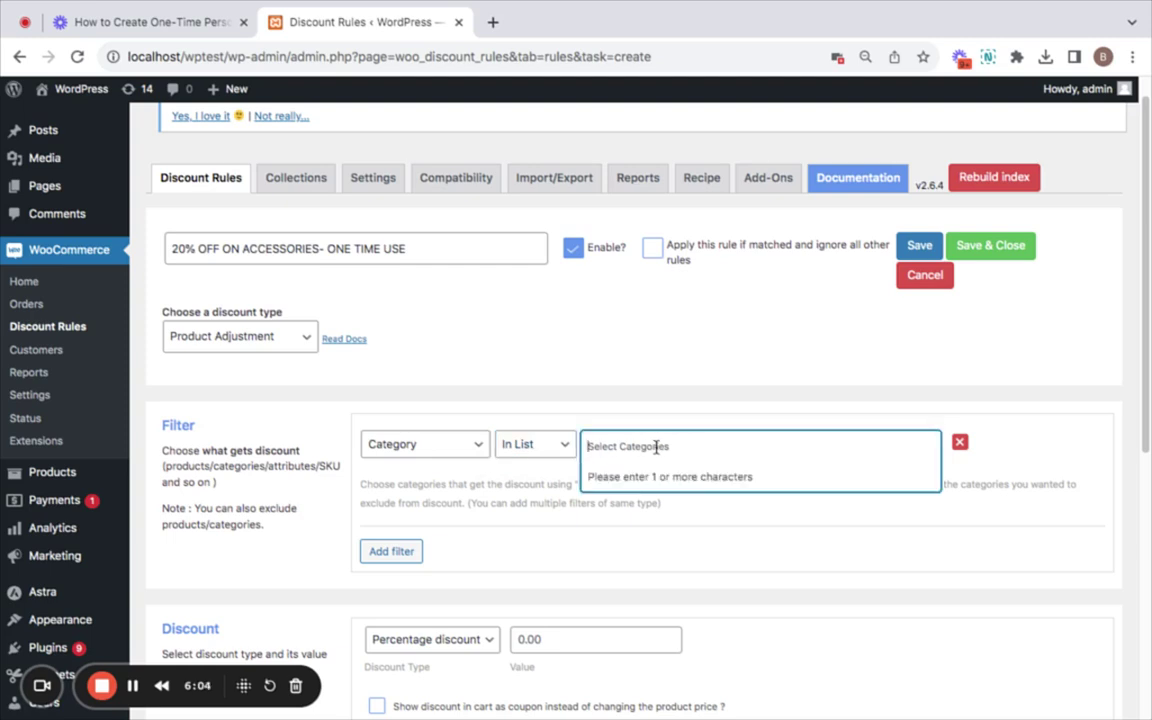
pyautogui.write('ACCESS')
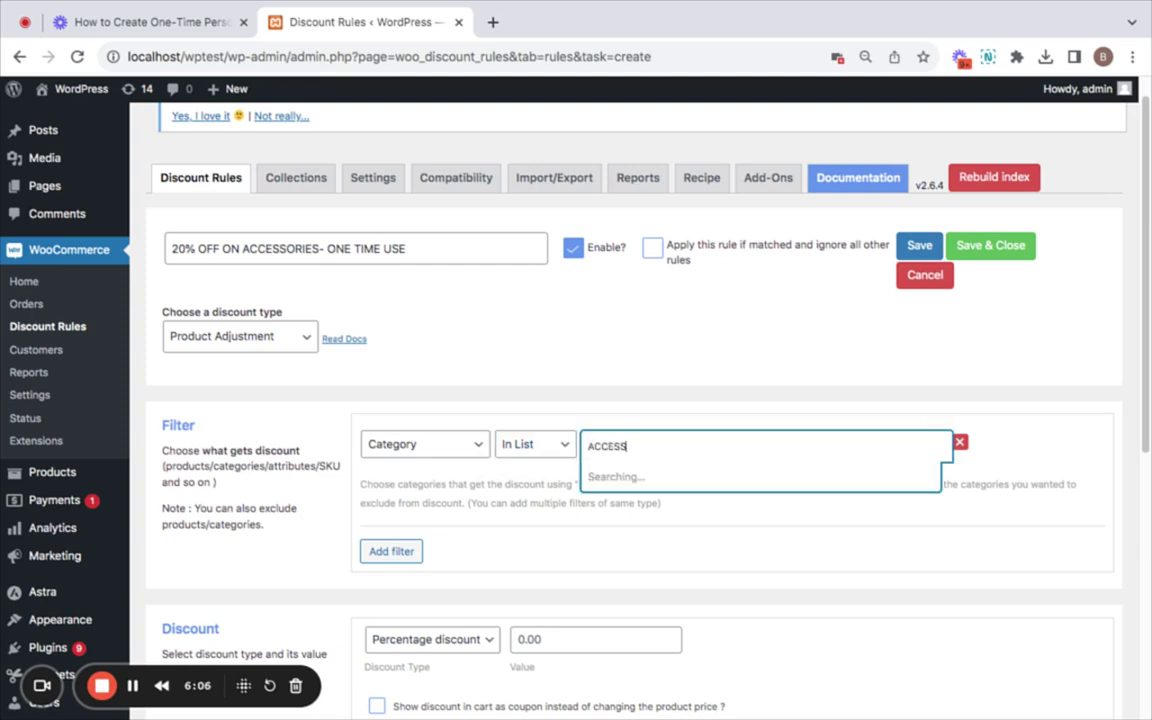
pyautogui.click(739, 533)
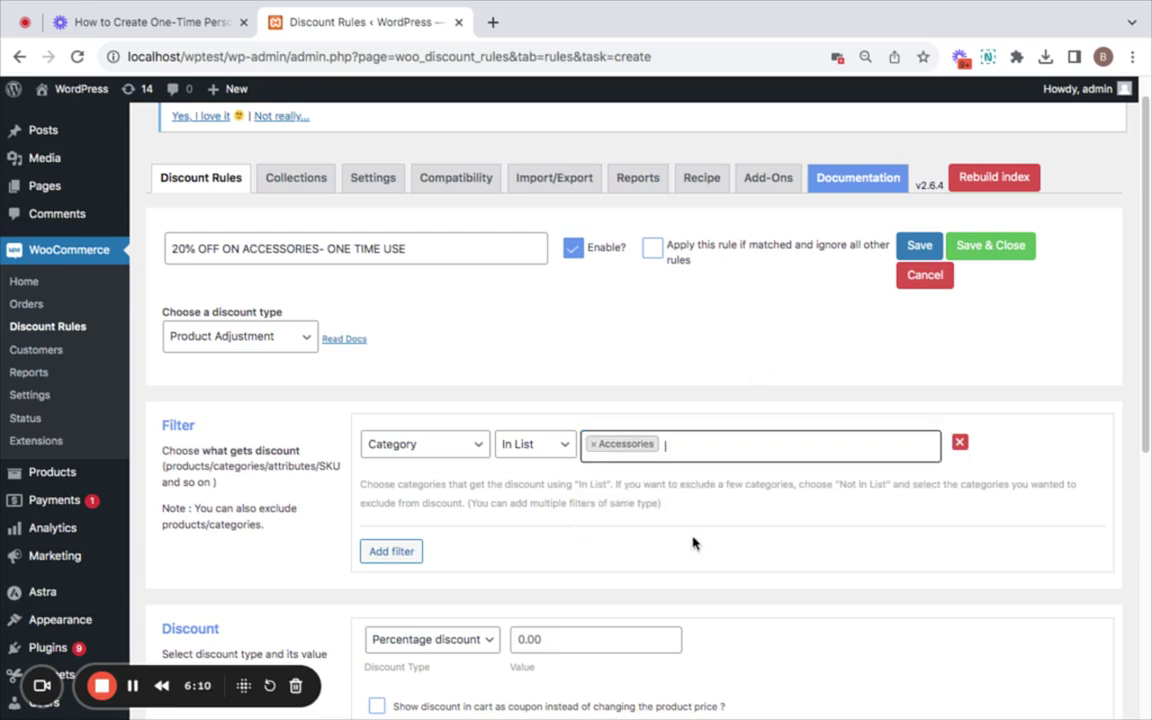
# Set the Percentage discount value to 20.
pyautogui.scroll(-2, 694, 542)
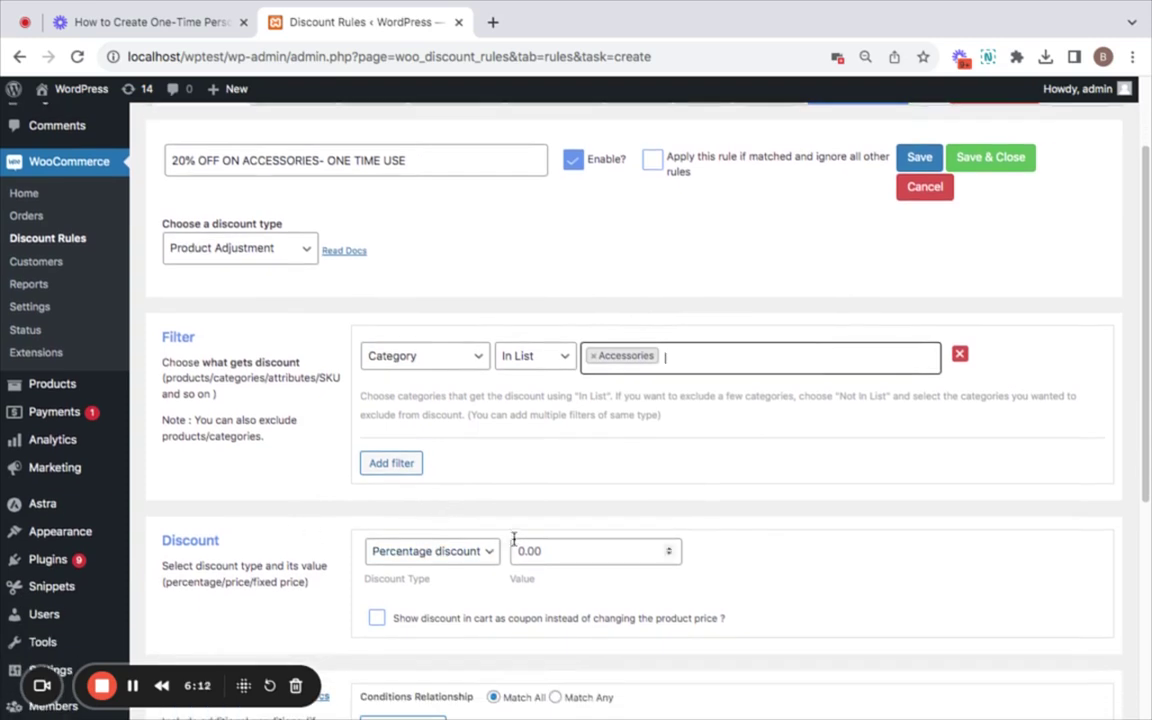
pyautogui.scroll(-1, 579, 507)
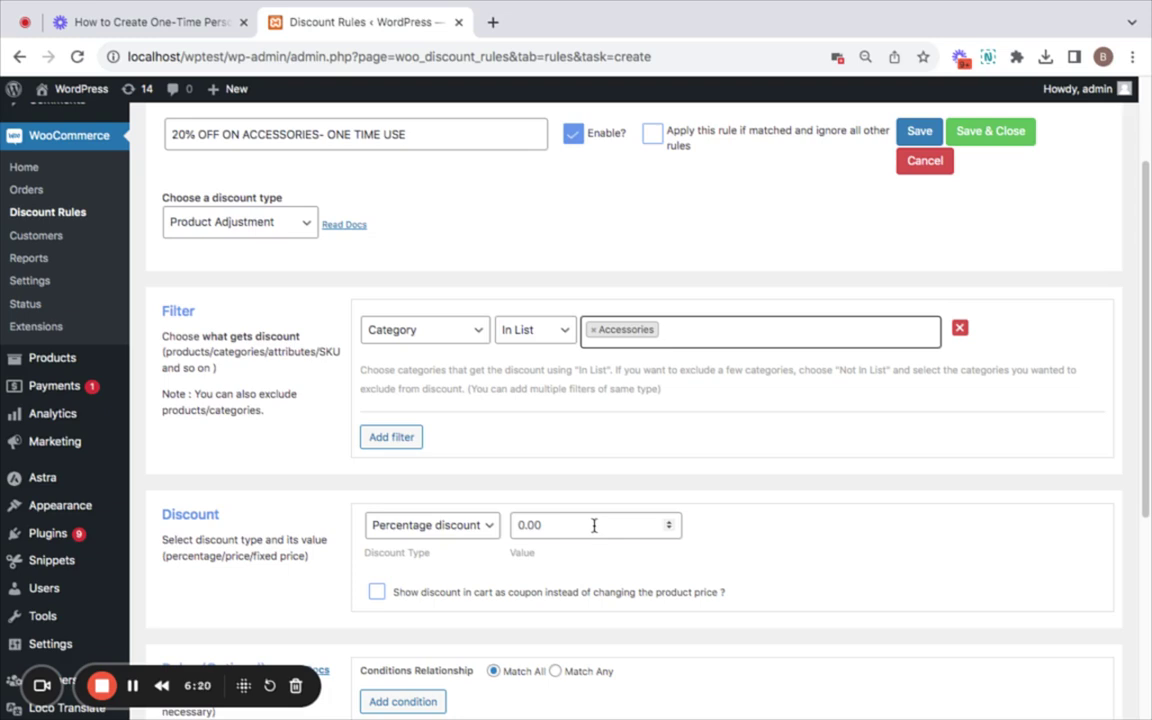
pyautogui.doubleClick(594, 525)
pyautogui.write('20')
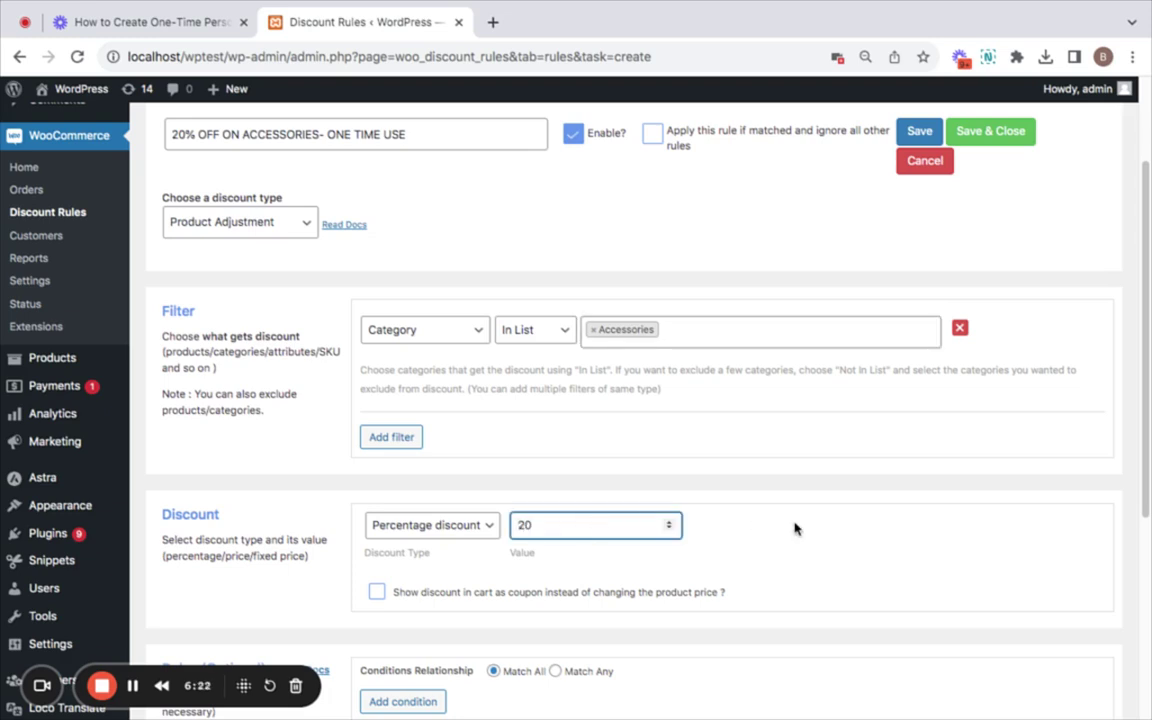
pyautogui.click(795, 528)
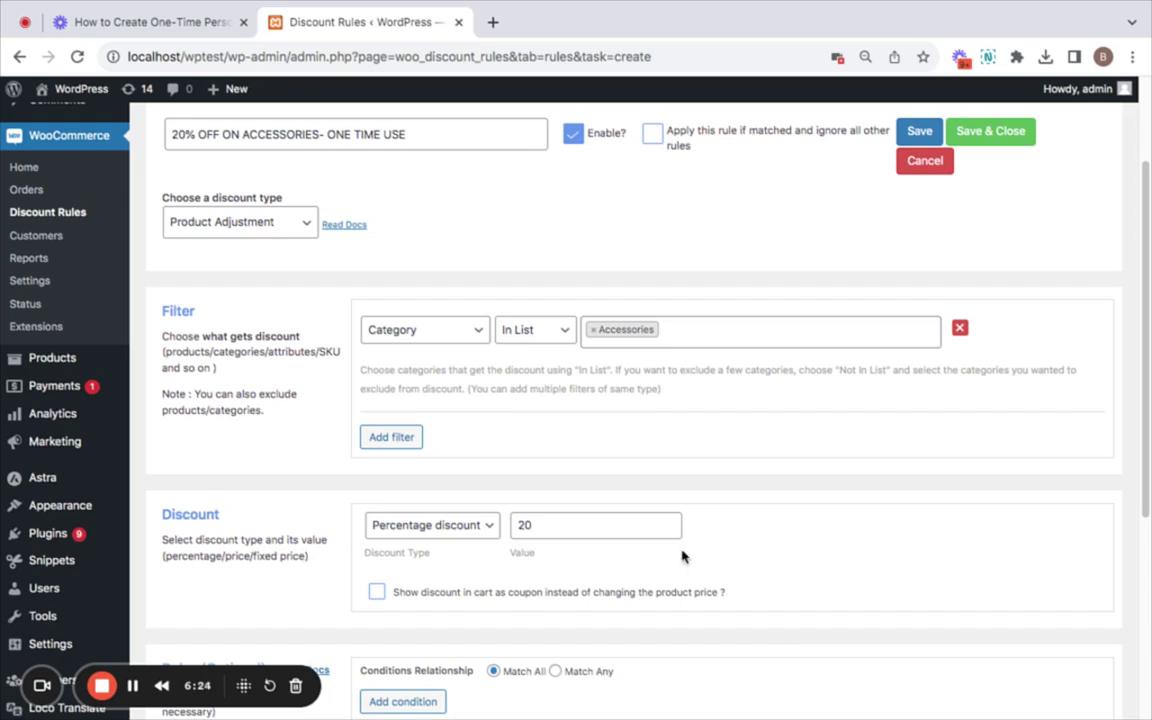
pyautogui.scroll(-3, 681, 555)
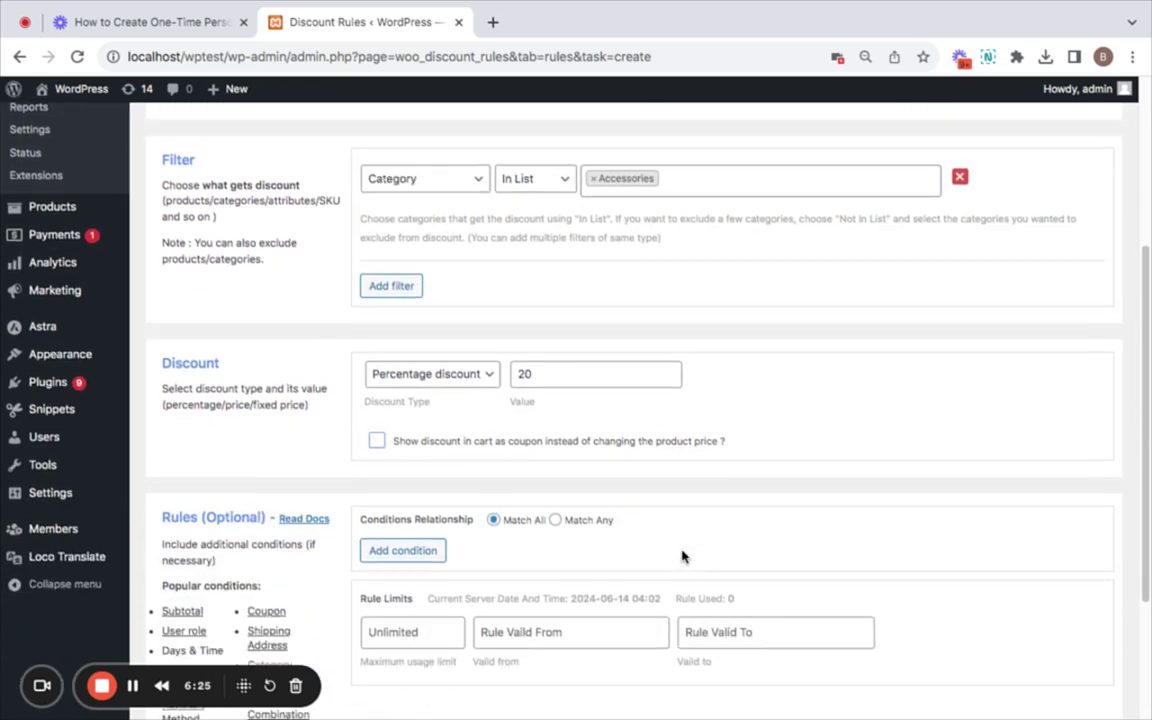
# Add a condition and change its type from Subtotal to Coupons.
pyautogui.click(435, 553)
pyautogui.click(506, 568)
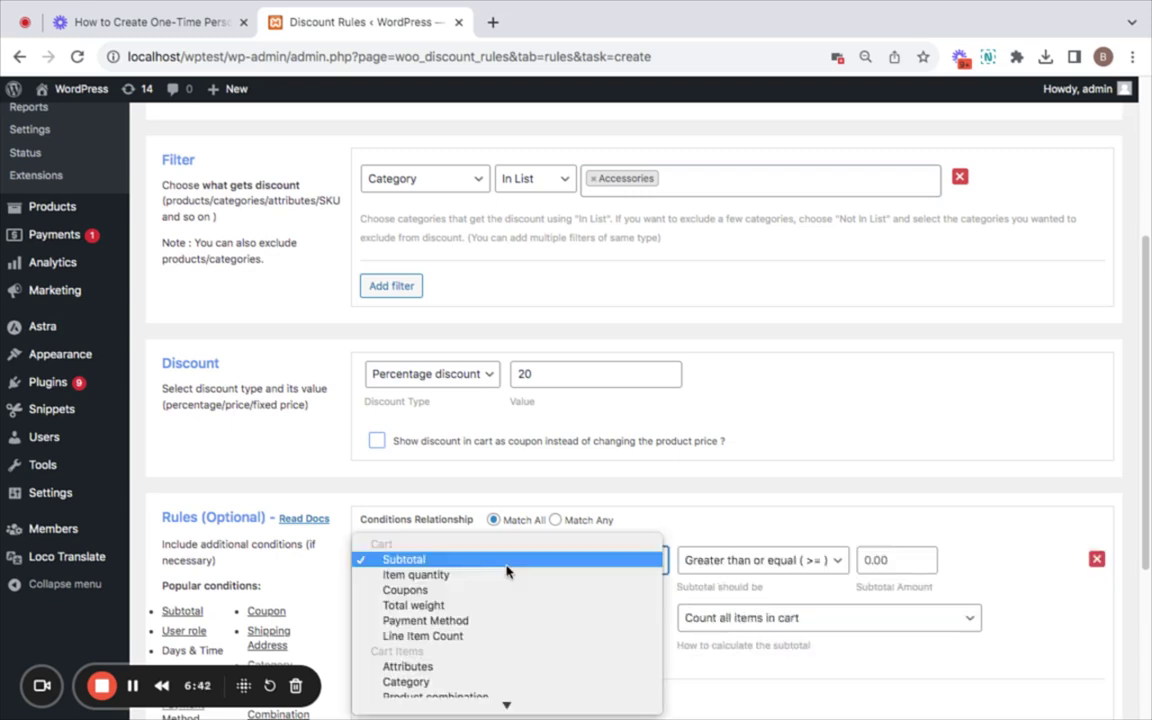
pyautogui.click(512, 592)
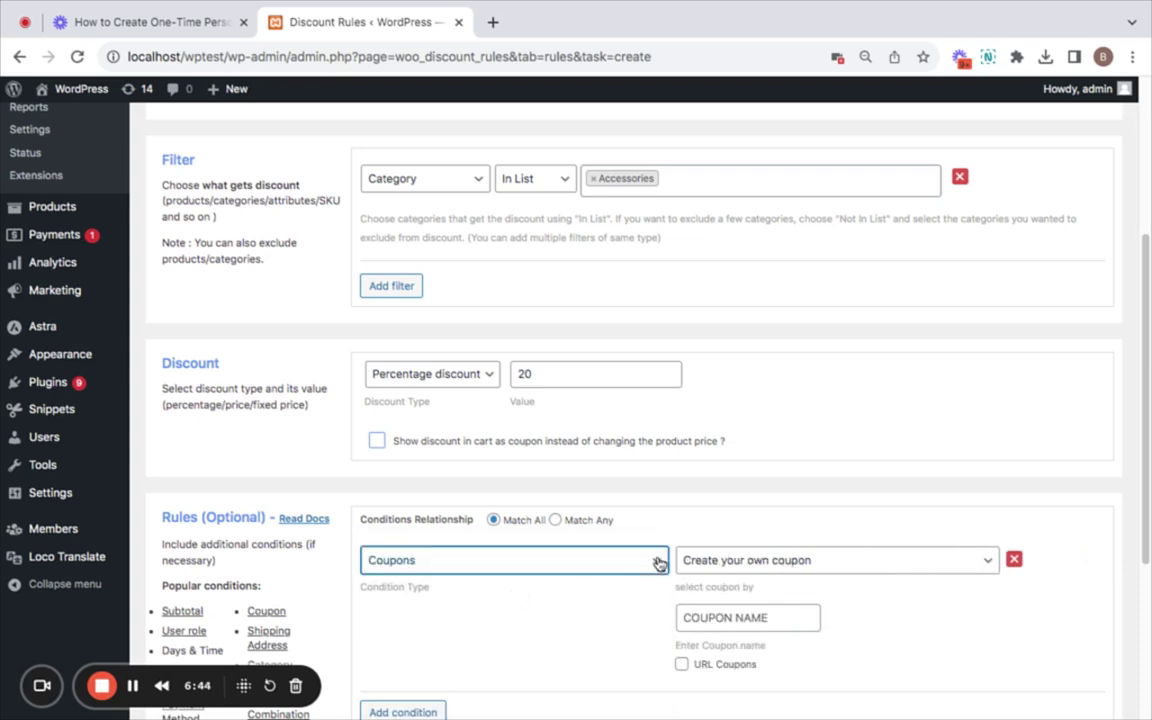
pyautogui.click(827, 565)
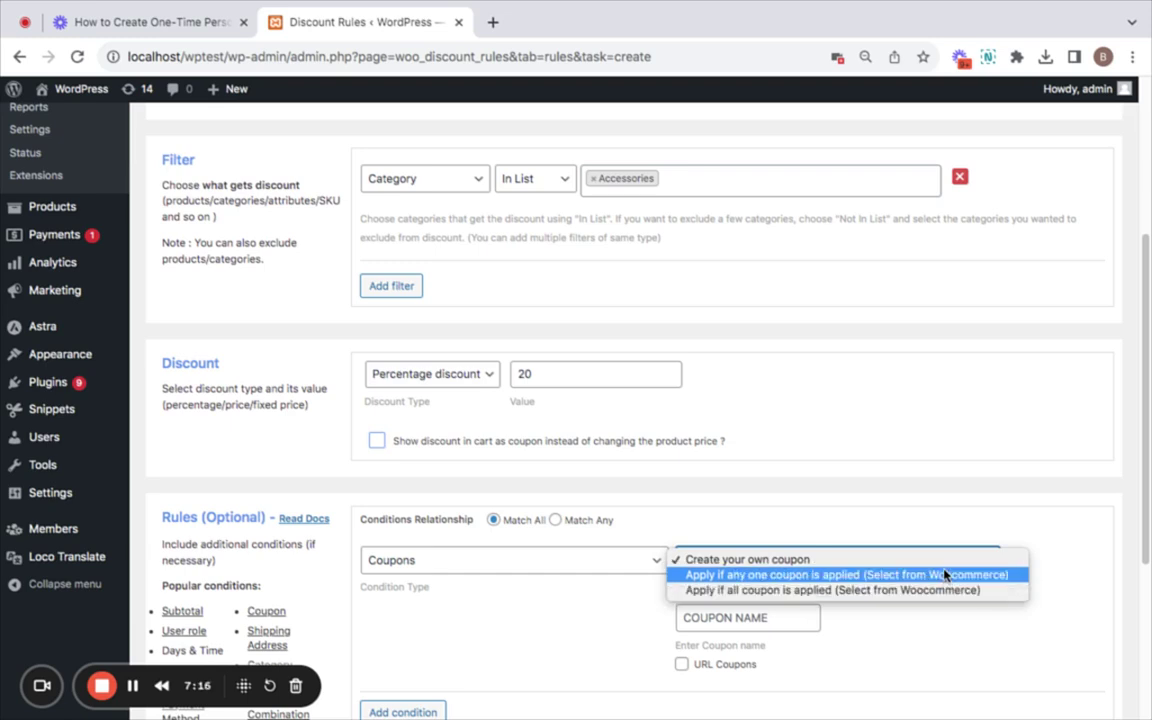
# Choose 'Apply if any one coupon is applied (Select from Woocommerce)' with TESTCASE10 selected.
pyautogui.click(944, 575)
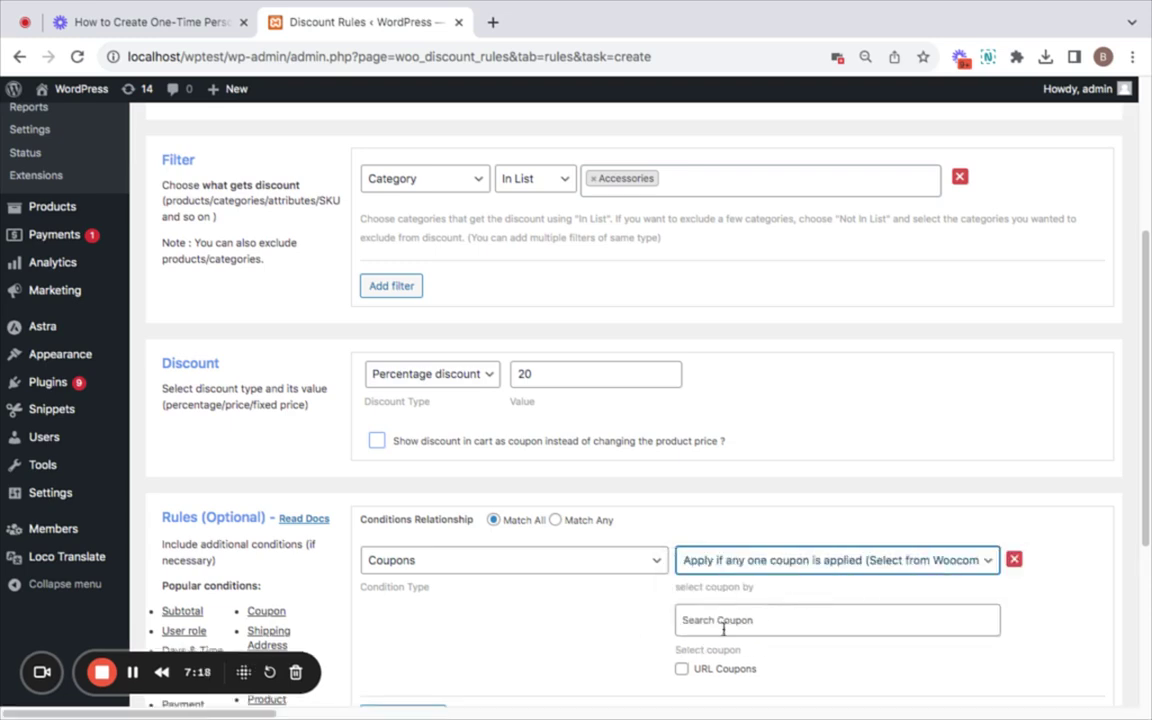
pyautogui.click(730, 628)
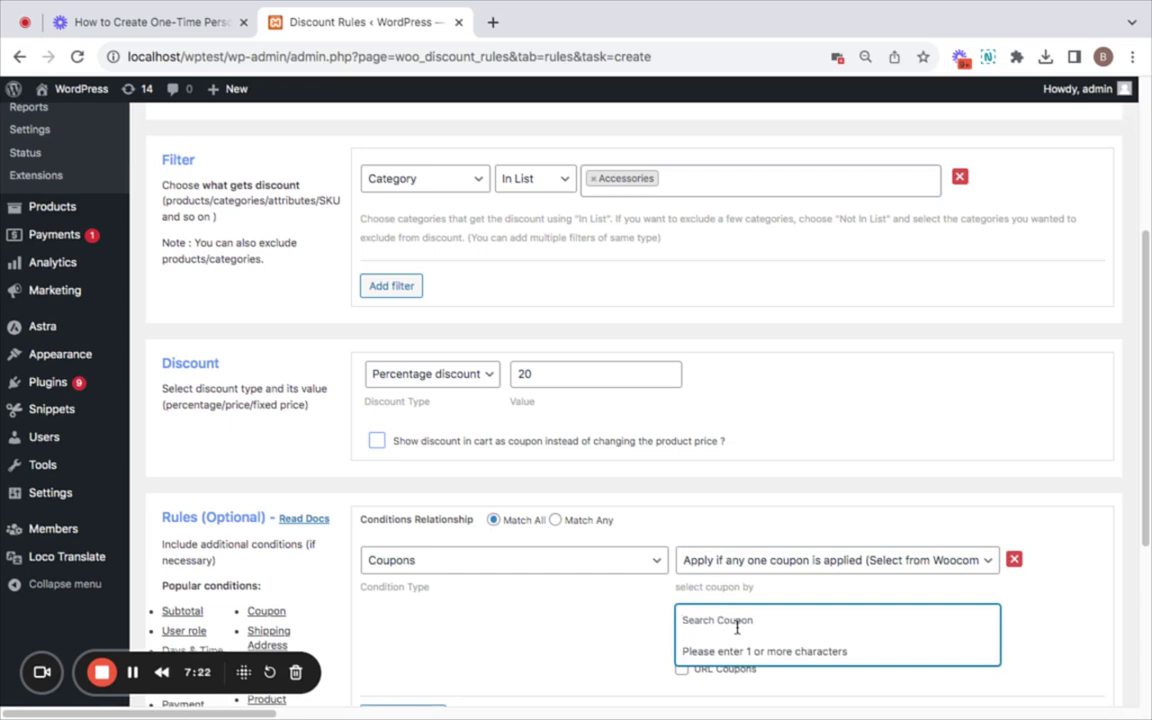
pyautogui.write('TEST')
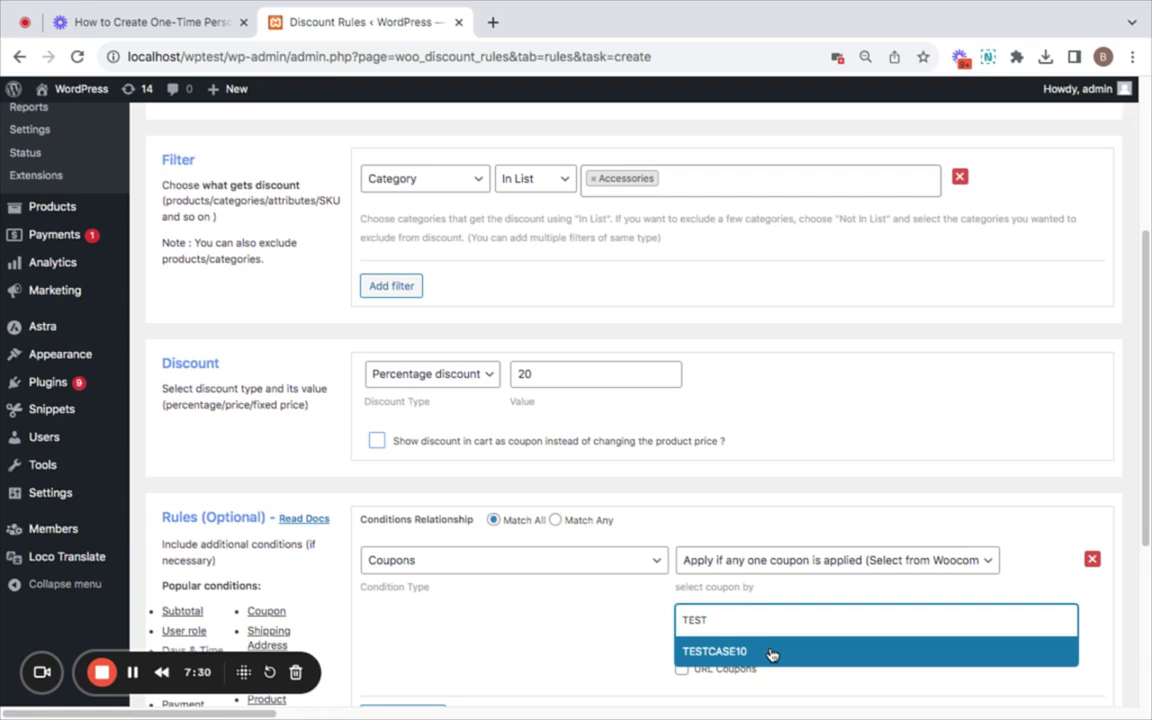
pyautogui.click(808, 651)
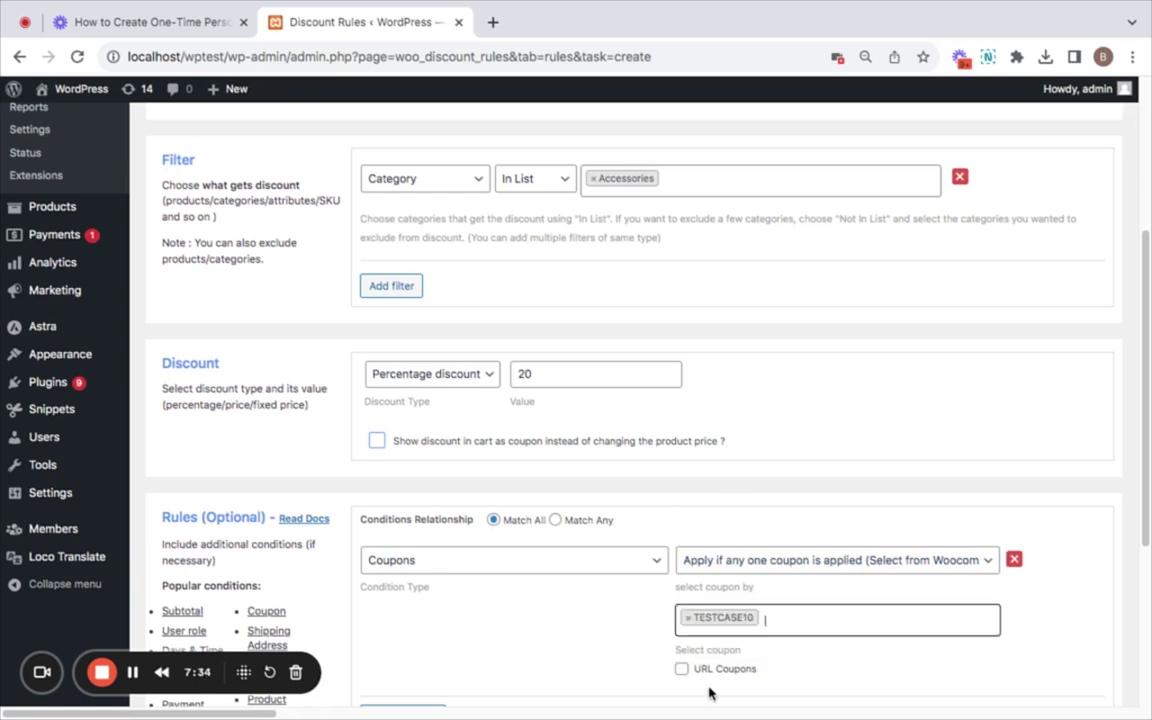
pyautogui.scroll(4, 645, 566)
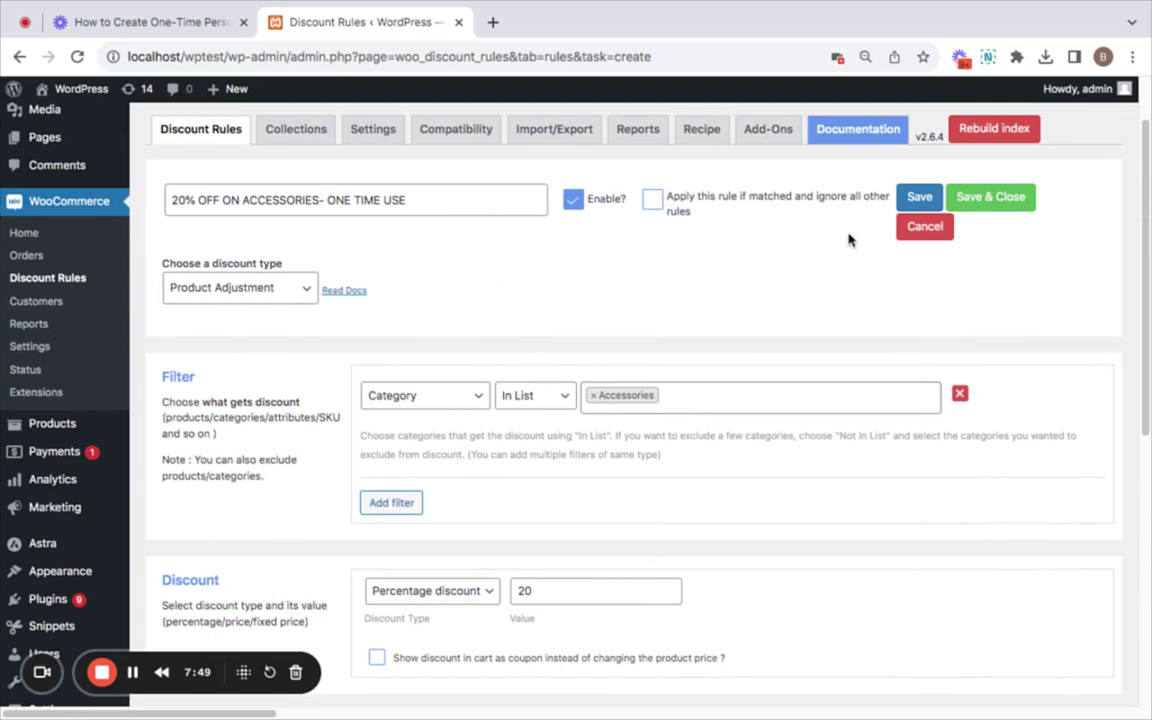
# Save the discount rule and open the storefront in a new tab.
pyautogui.click(918, 196)
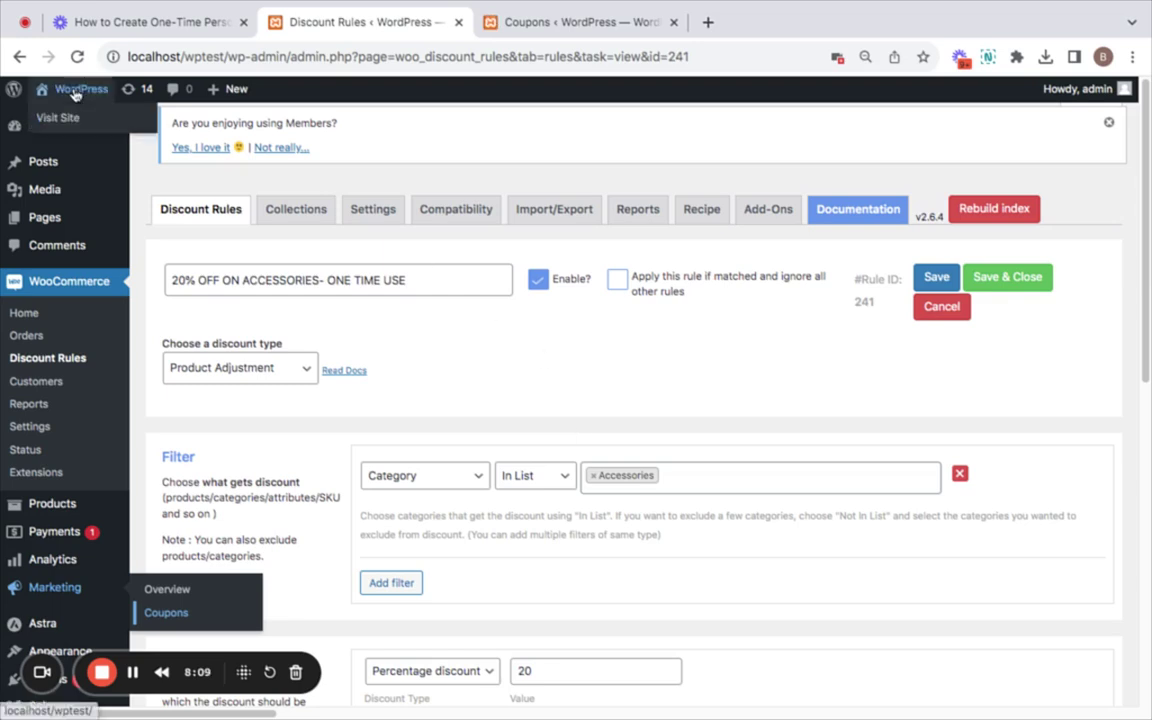
pyautogui.rightClick(74, 95)
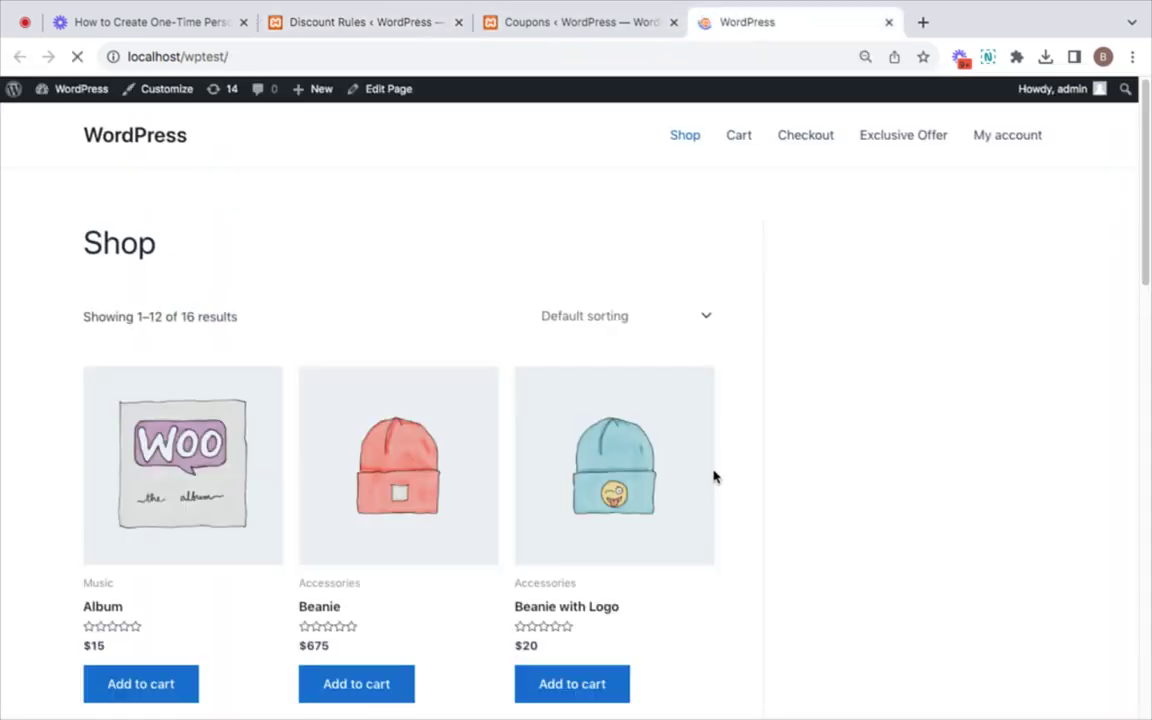
pyautogui.scroll(-3, 715, 476)
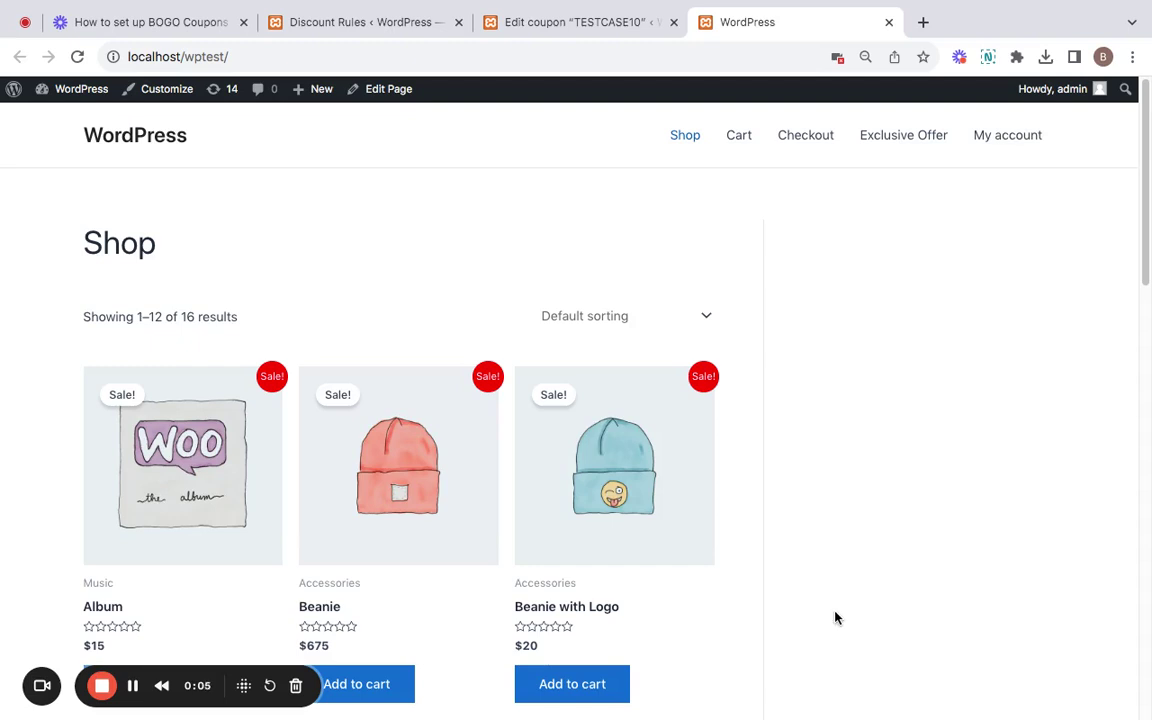
pyautogui.scroll(-3, 674, 470)
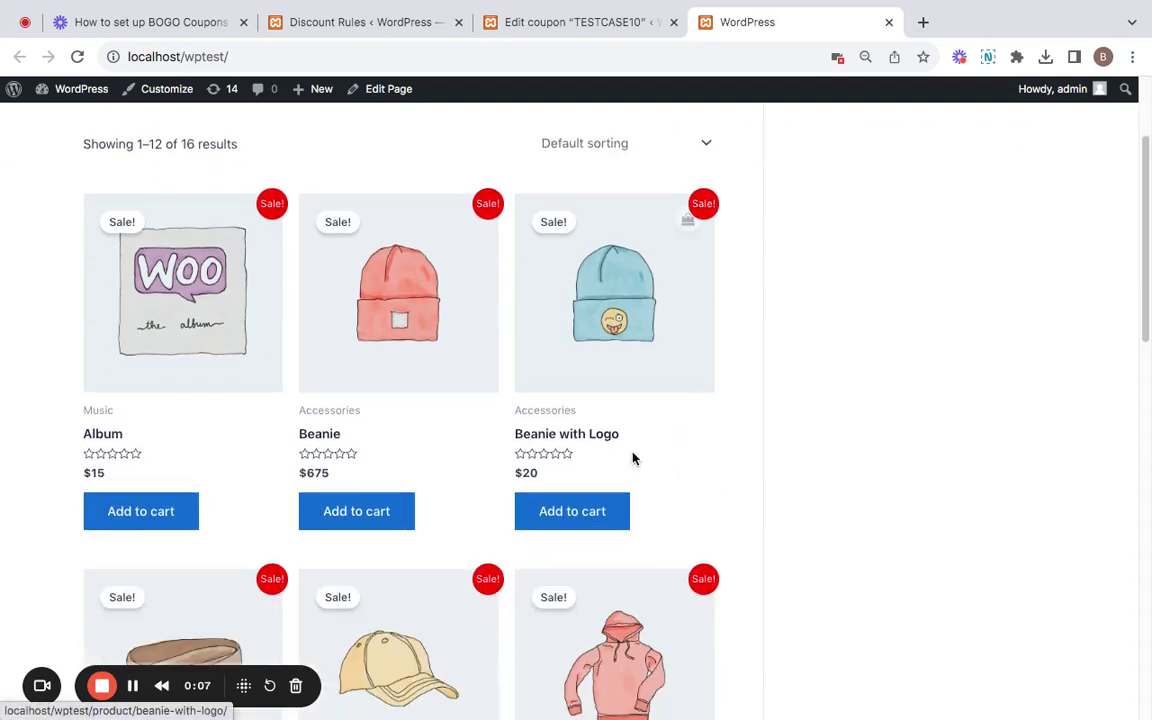
# Add Beanie and Beanie with Logo to the cart and view the cart.
pyautogui.click(386, 512)
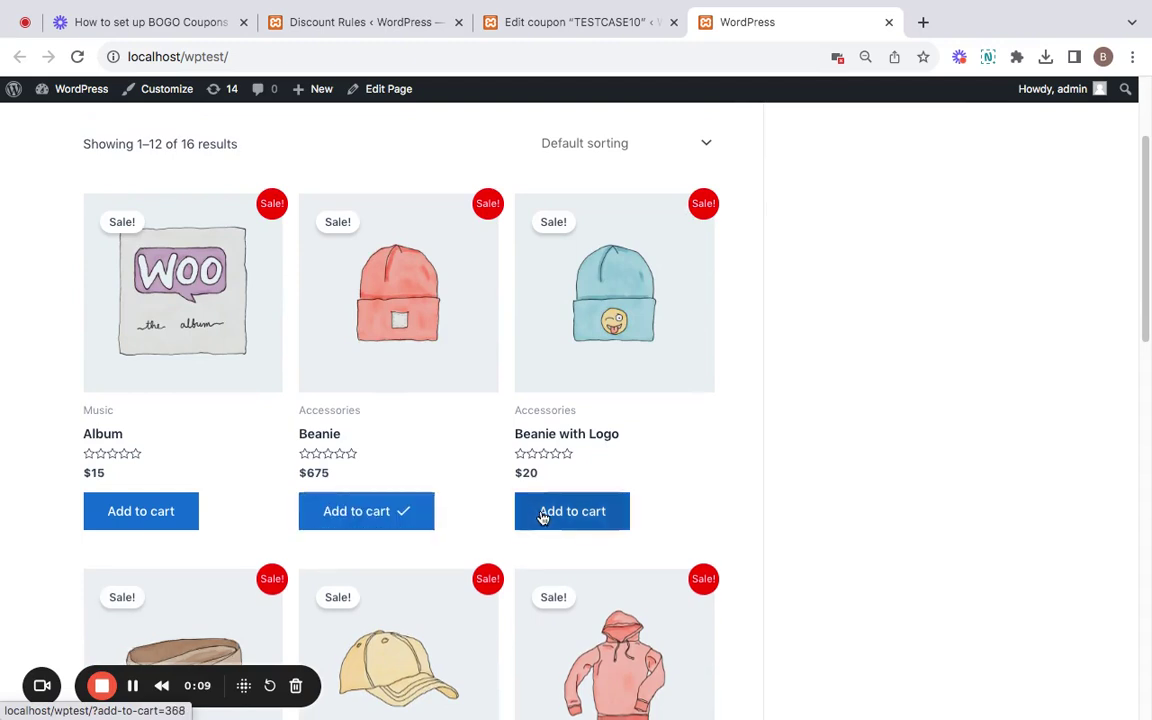
pyautogui.click(542, 514)
pyautogui.scroll(3, 668, 415)
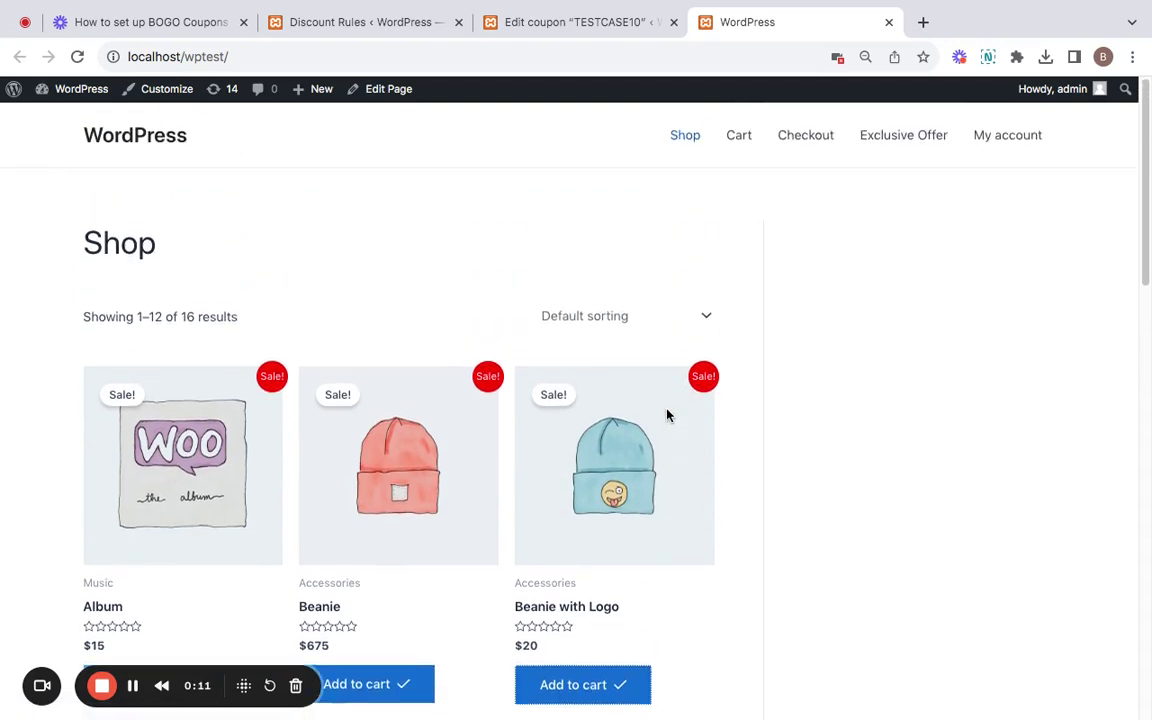
pyautogui.click(738, 137)
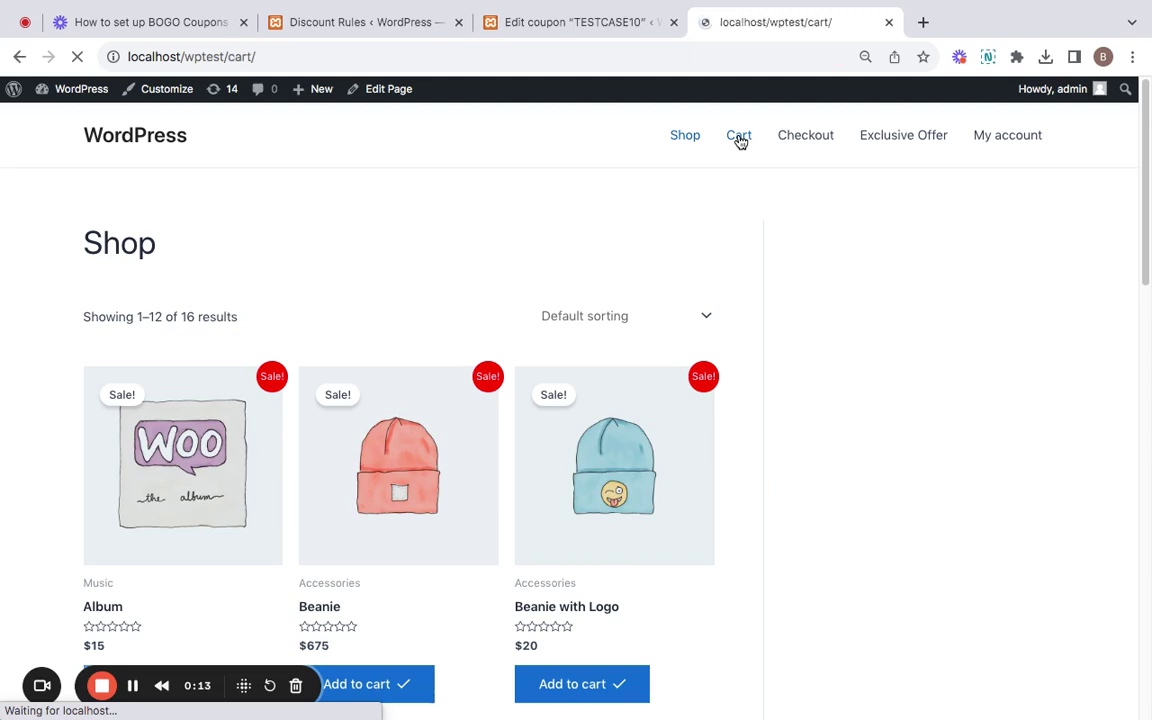
# Apply coupon TESTCASE10 to the cart, taking 20% off both beanies.
pyautogui.click(157, 495)
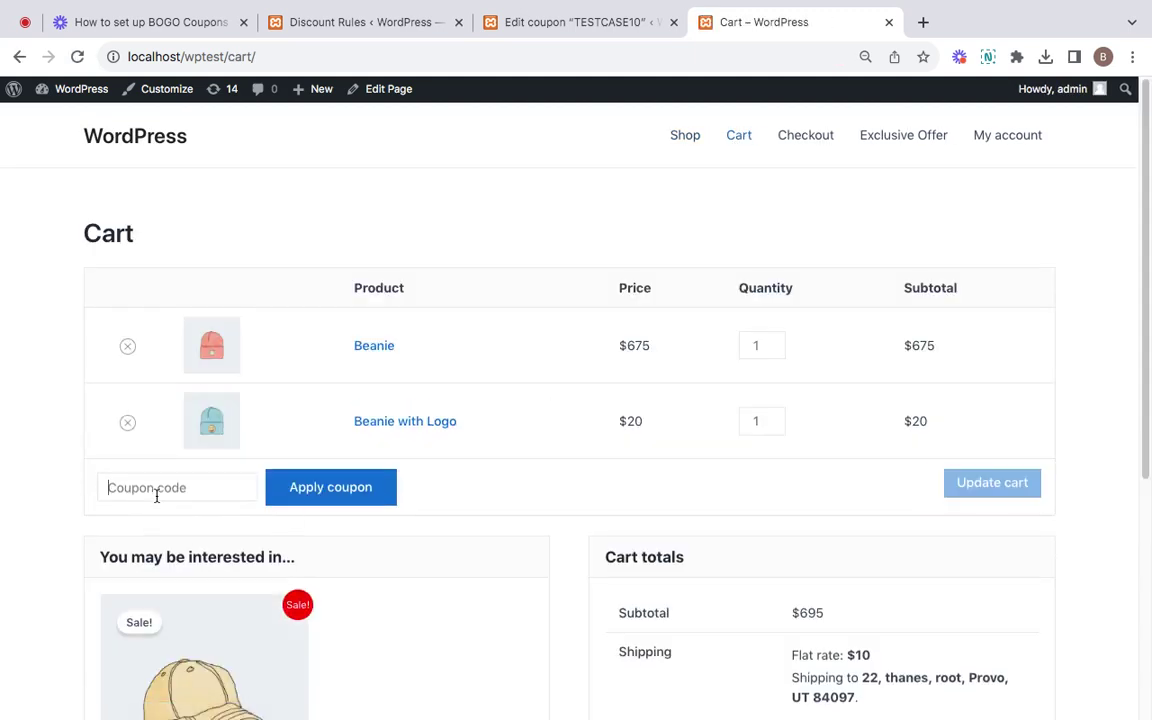
pyautogui.write('TESTCASE10')
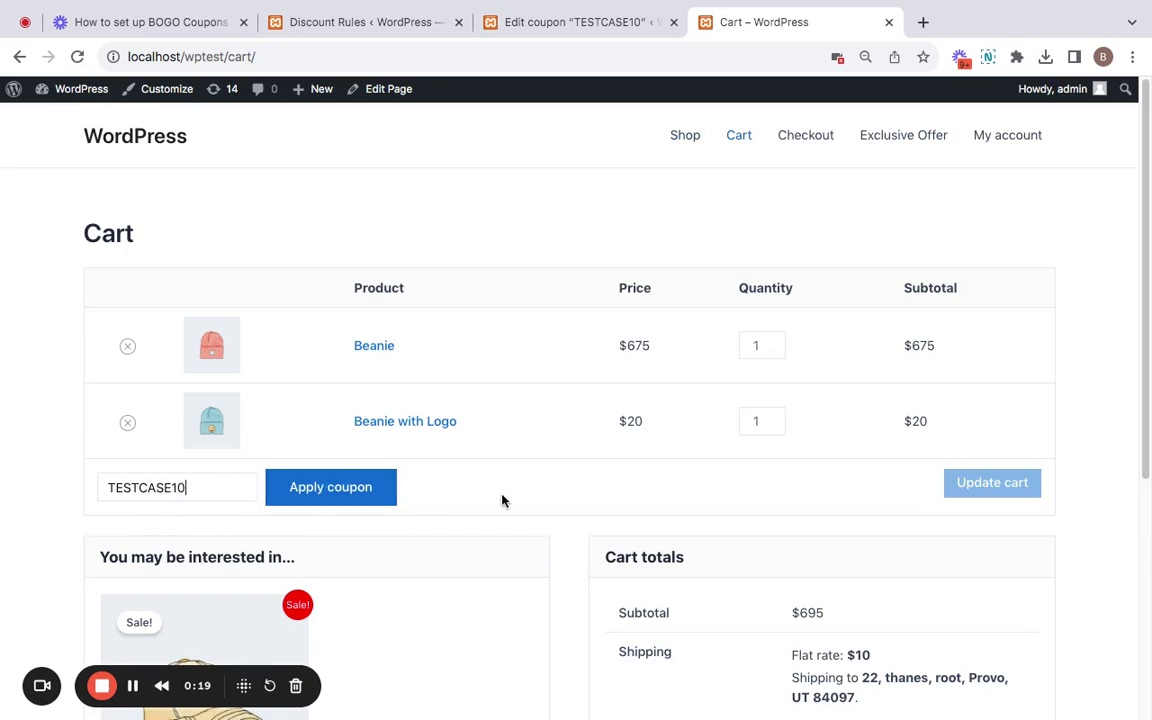
pyautogui.click(386, 496)
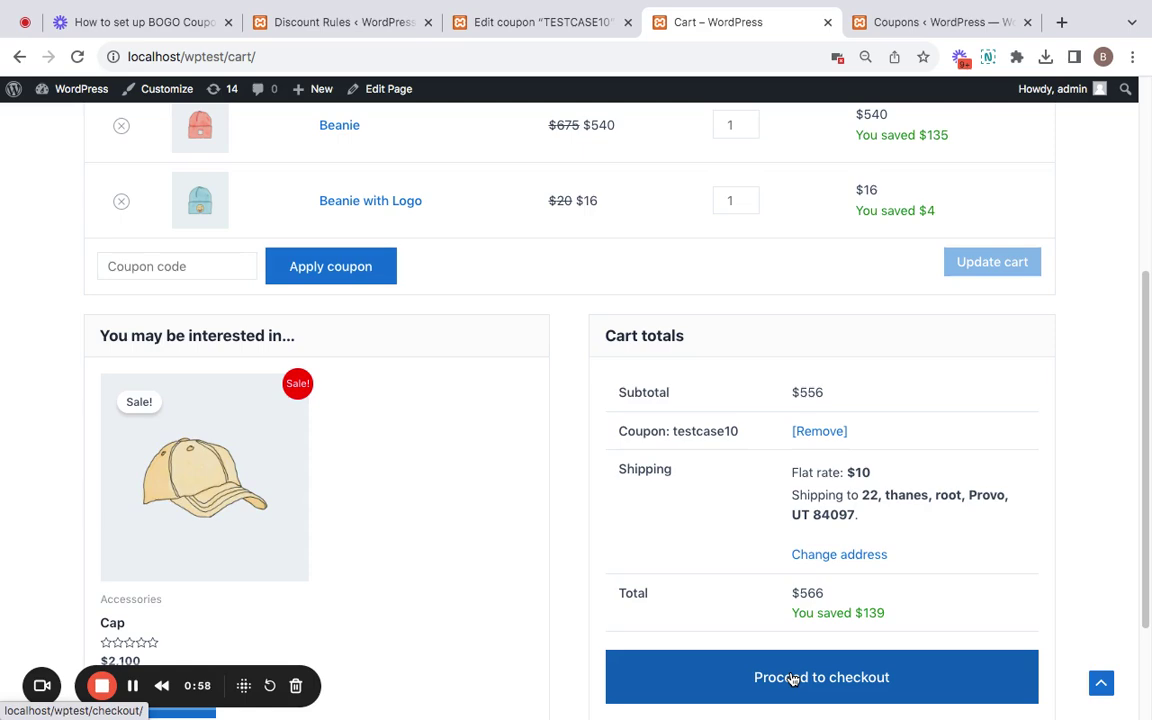
# Proceed to checkout and place the order for the $566 total.
pyautogui.click(793, 679)
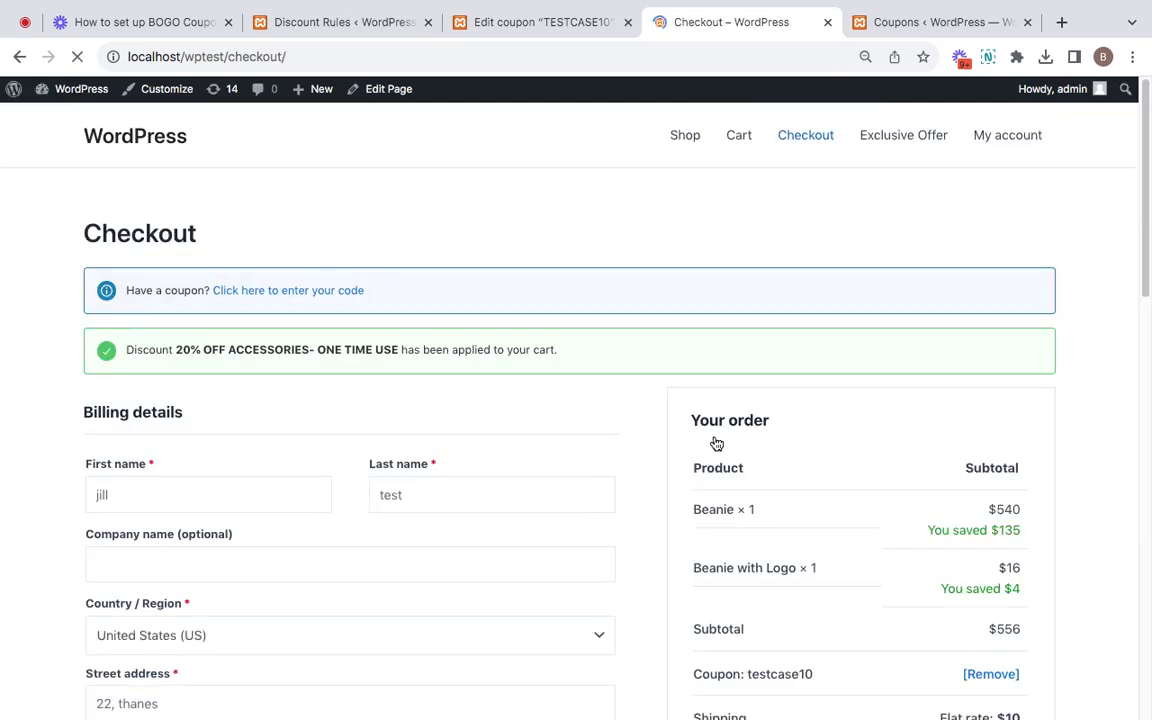
pyautogui.scroll(-10, 714, 444)
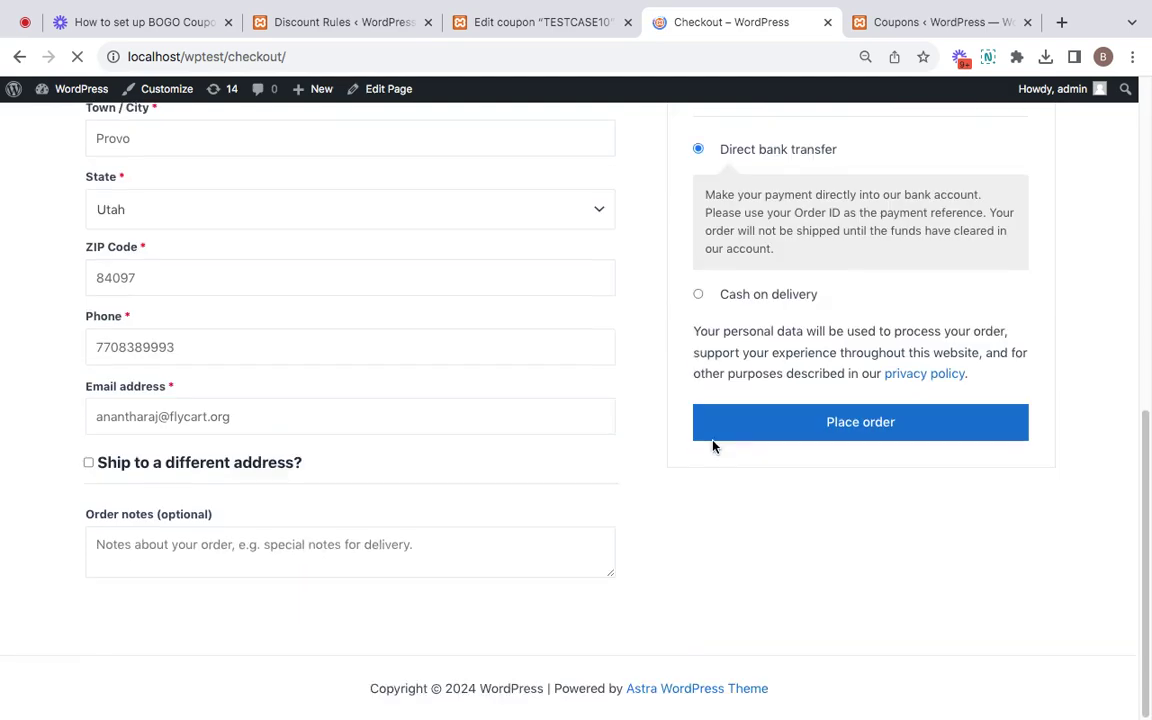
pyautogui.click(862, 427)
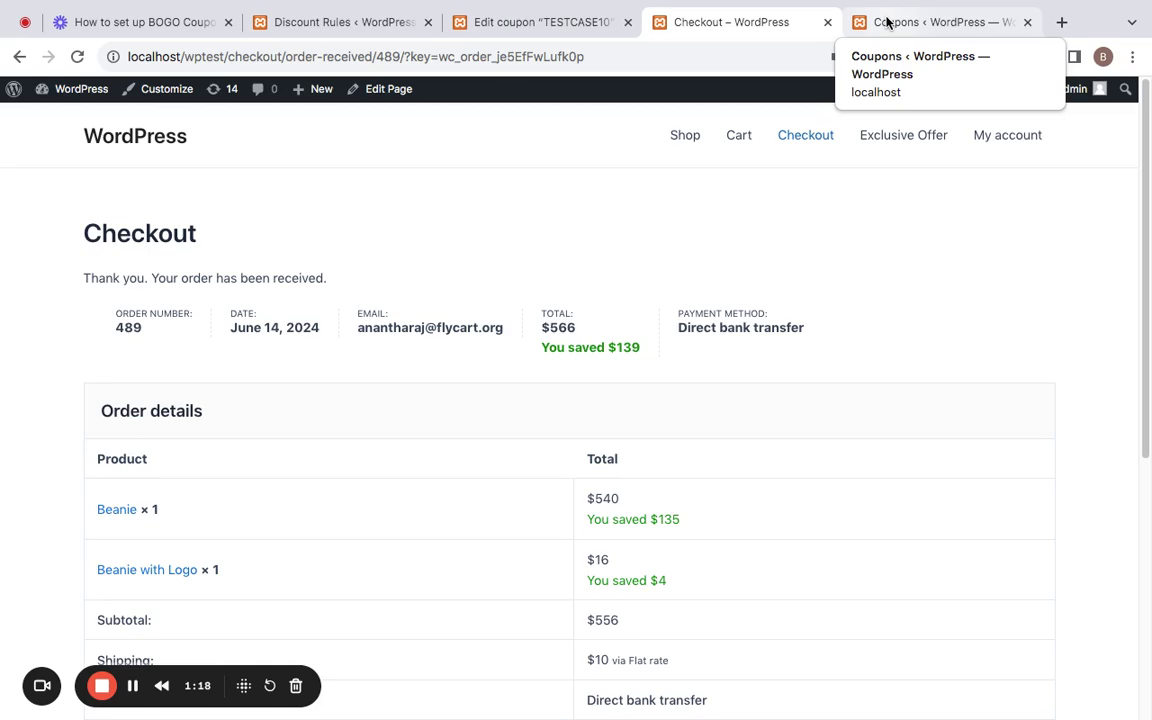
# Reload the Coupons list to see TESTCASE10 used once, then go back to the order confirmation.
pyautogui.click(887, 22)
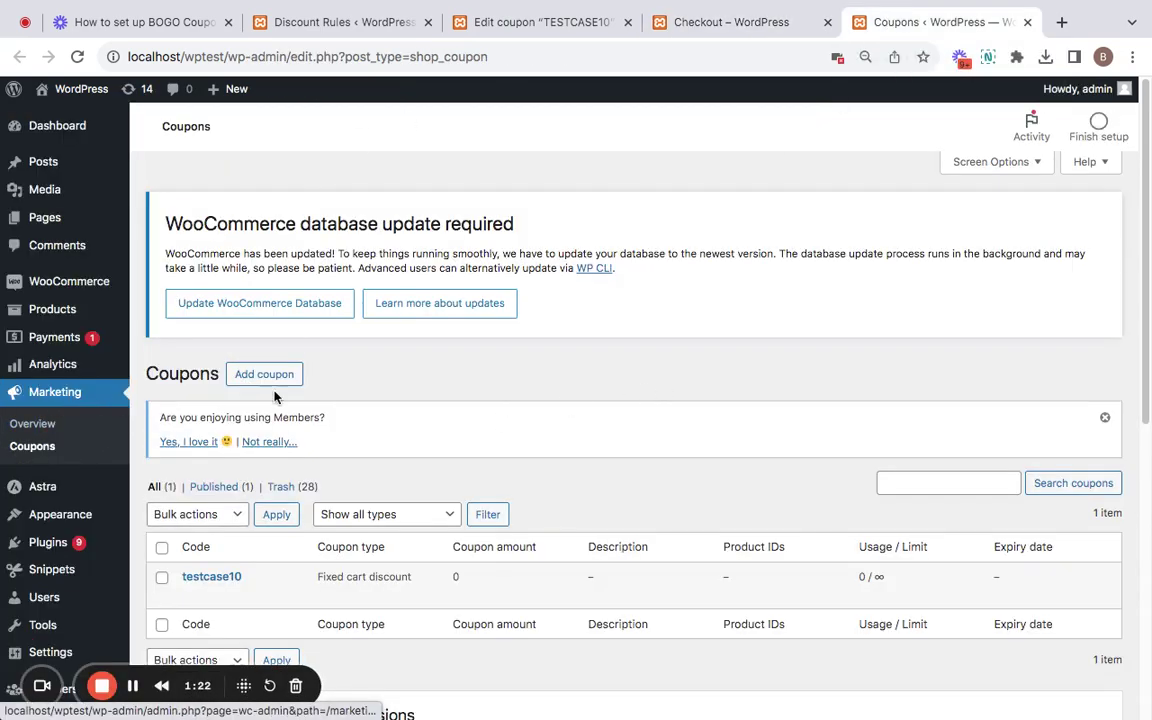
pyautogui.rightClick(535, 348)
pyautogui.click(669, 413)
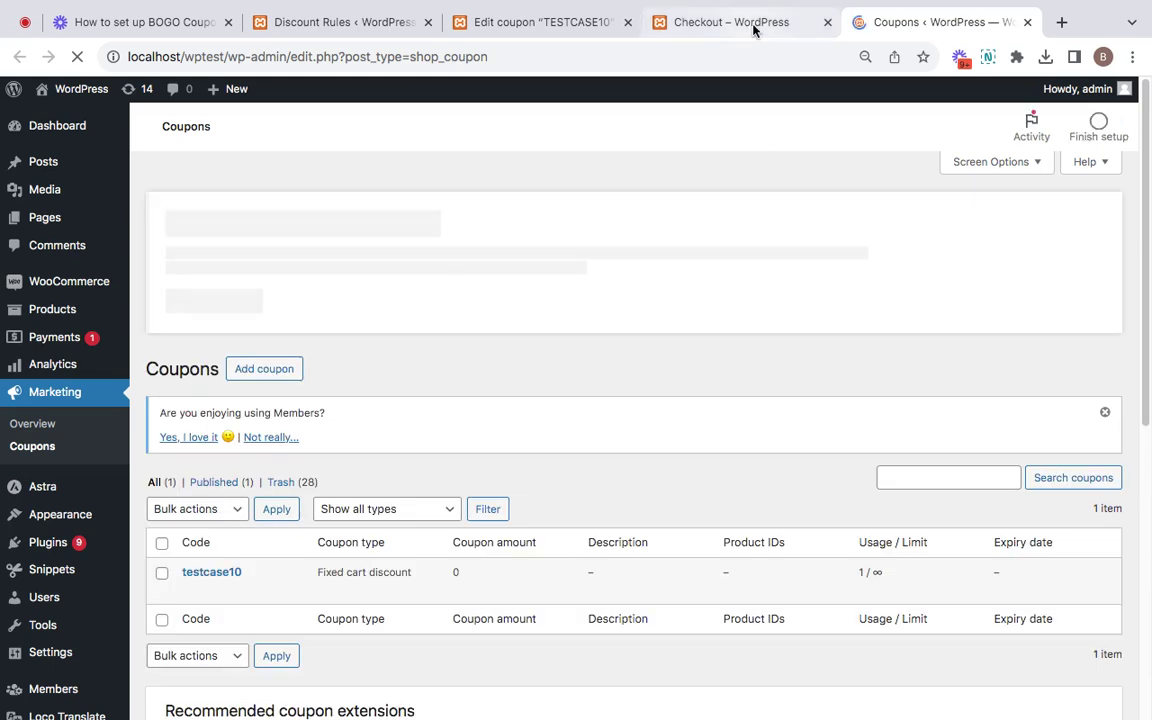
pyautogui.click(740, 22)
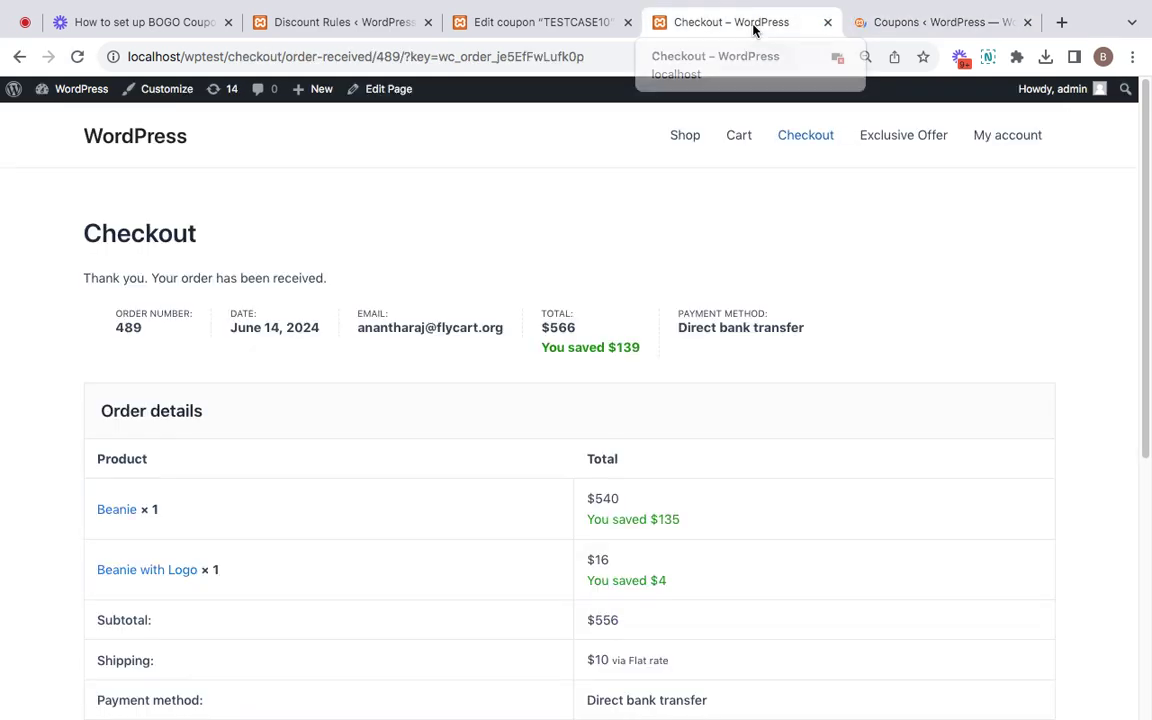
# Return to the shop and put Beanie with Logo in a fresh cart.
pyautogui.click(737, 137)
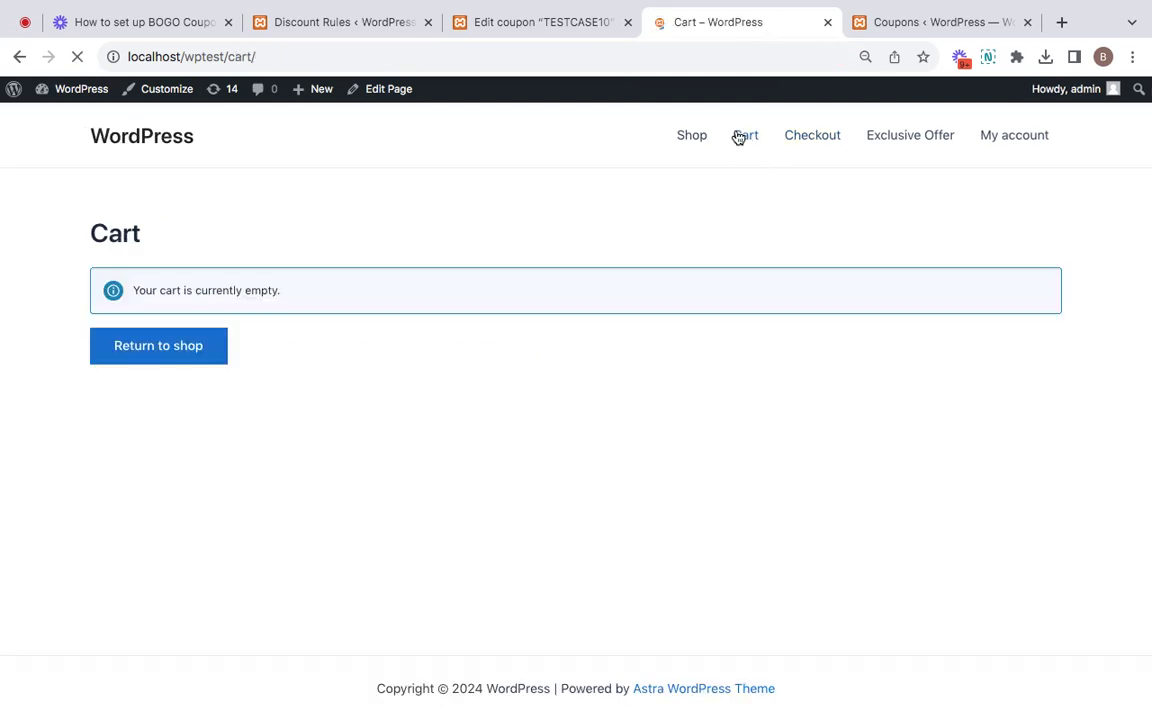
pyautogui.click(209, 368)
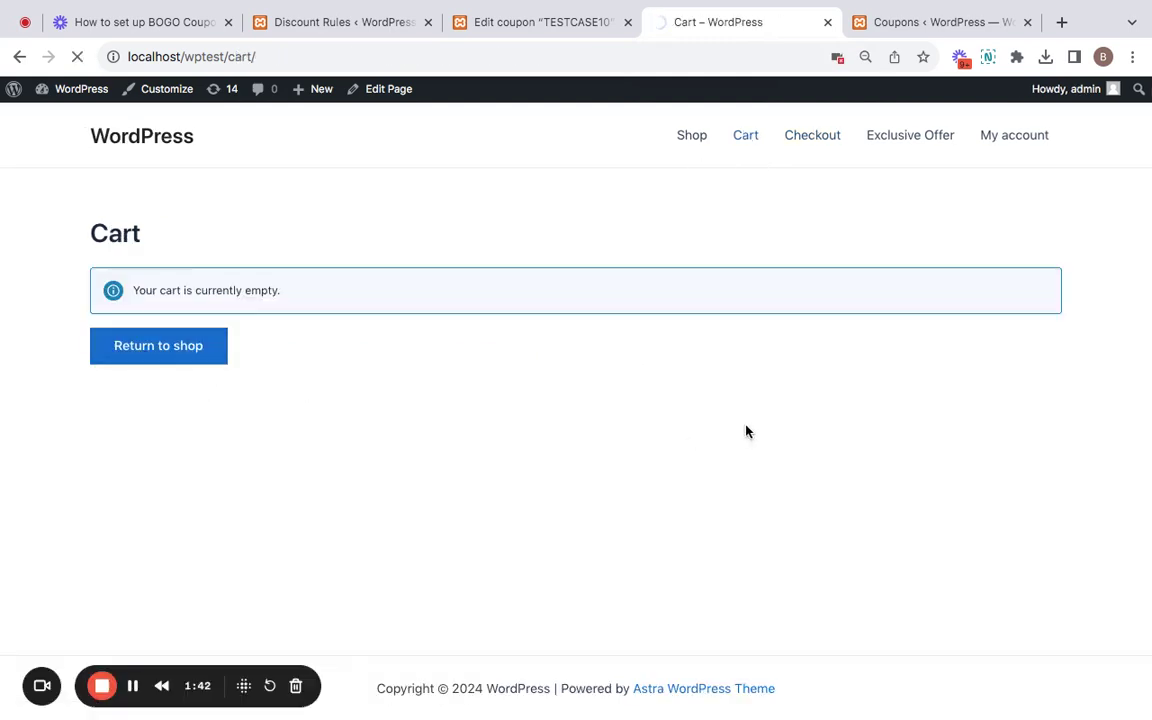
pyautogui.scroll(-3, 489, 465)
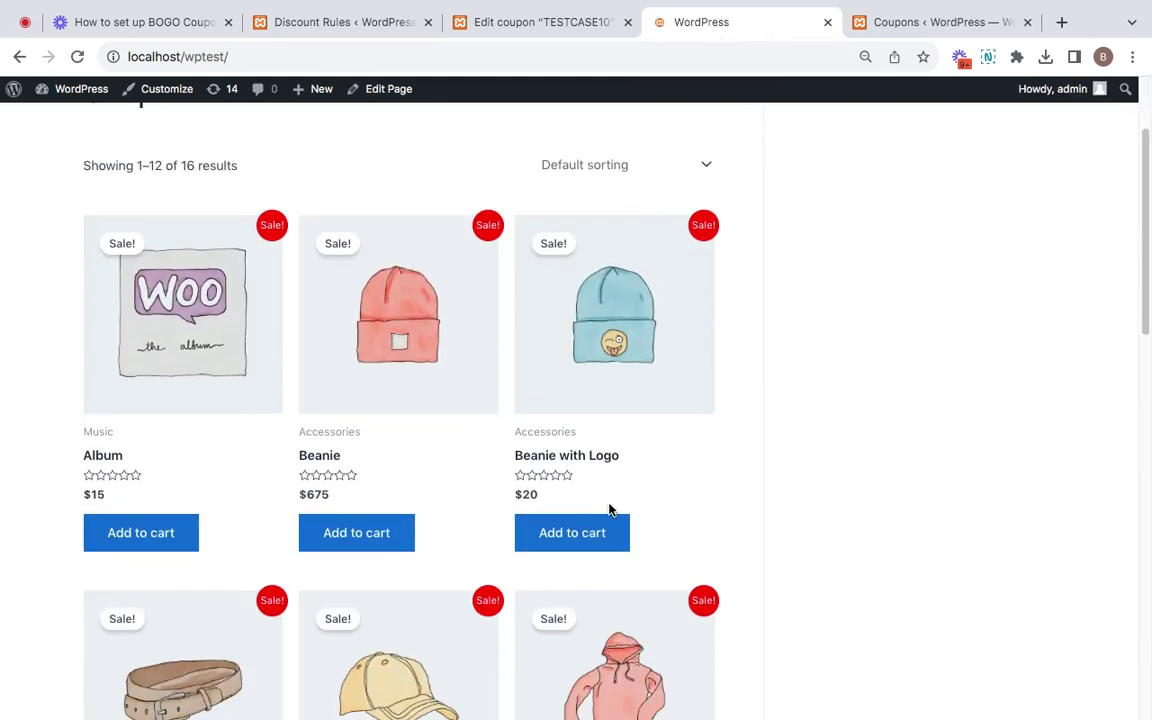
pyautogui.click(600, 533)
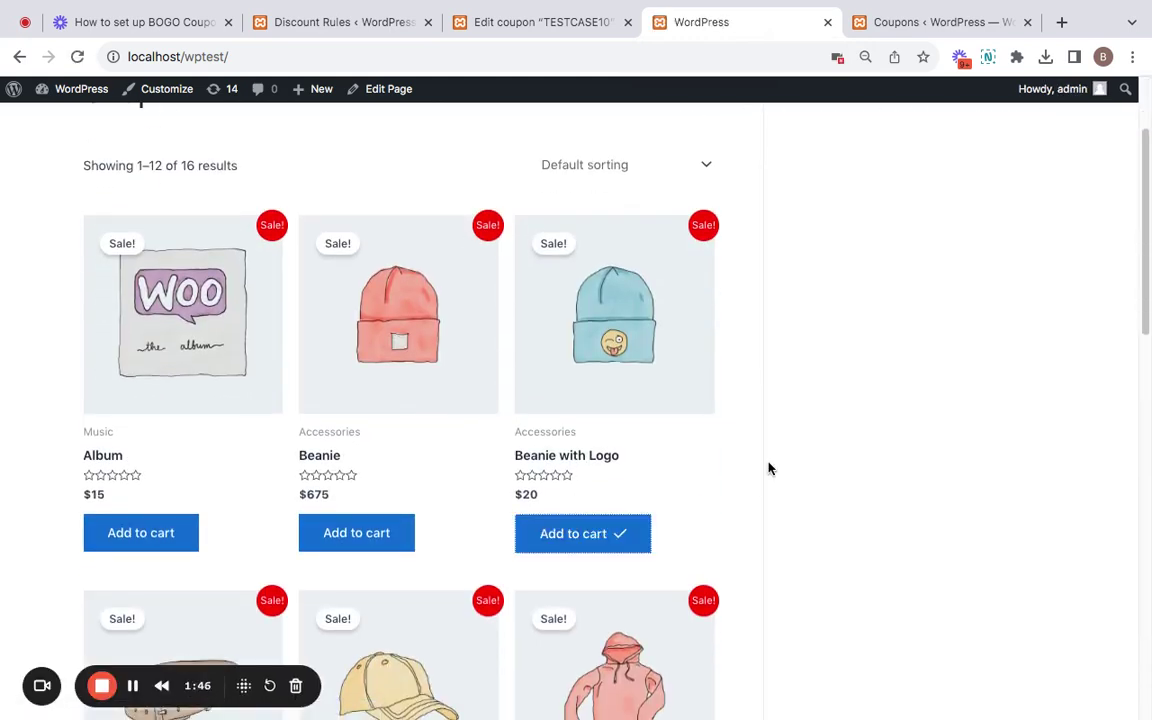
pyautogui.scroll(3, 758, 460)
pyautogui.click(745, 140)
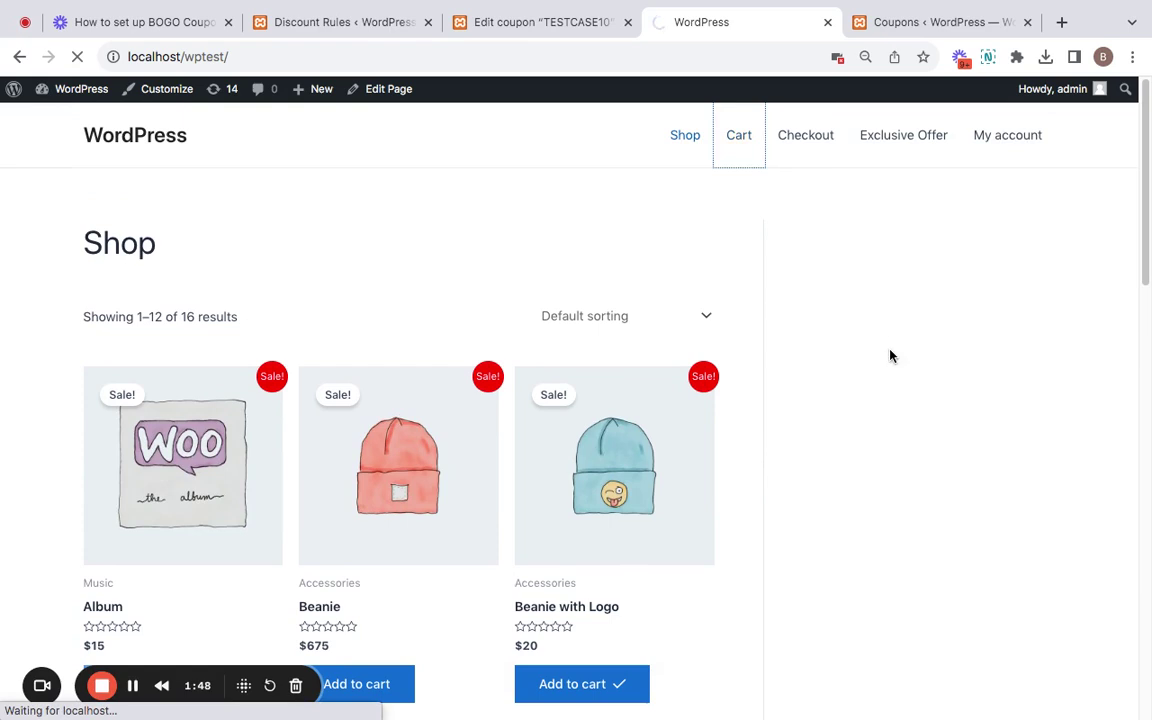
# Re-enter coupon TESTCASE10, which is rejected as 'Coupon usage limit has been reached.'.
pyautogui.click(185, 412)
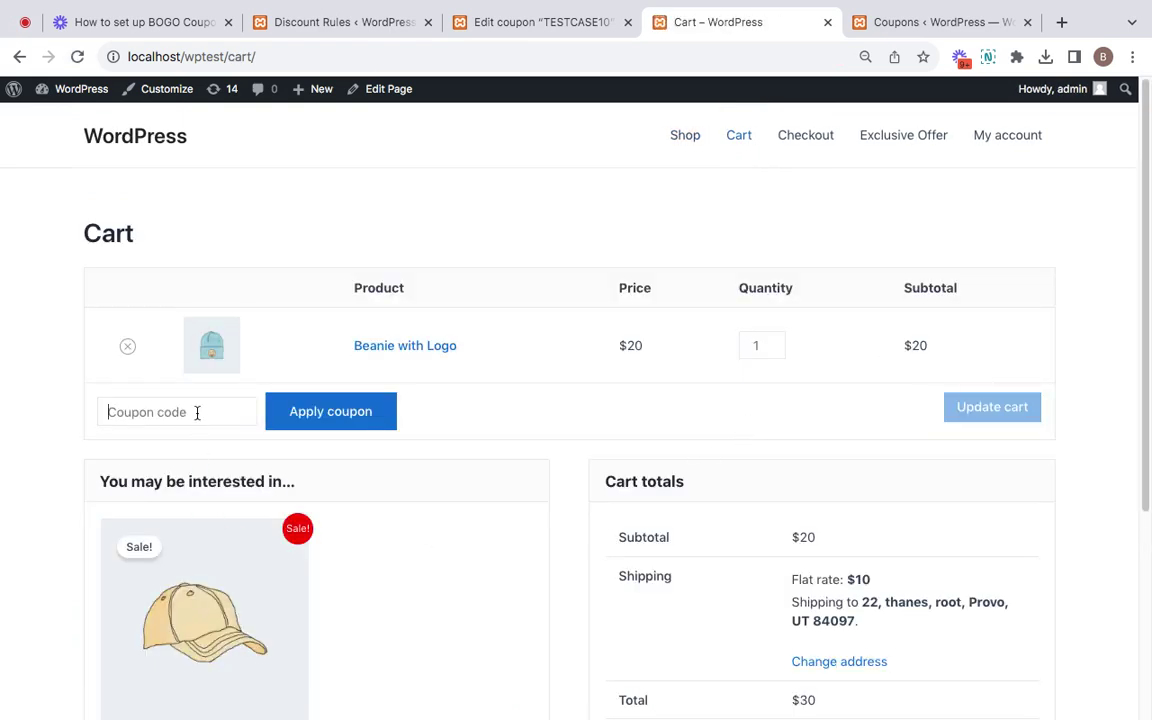
pyautogui.write('TESTCAS')
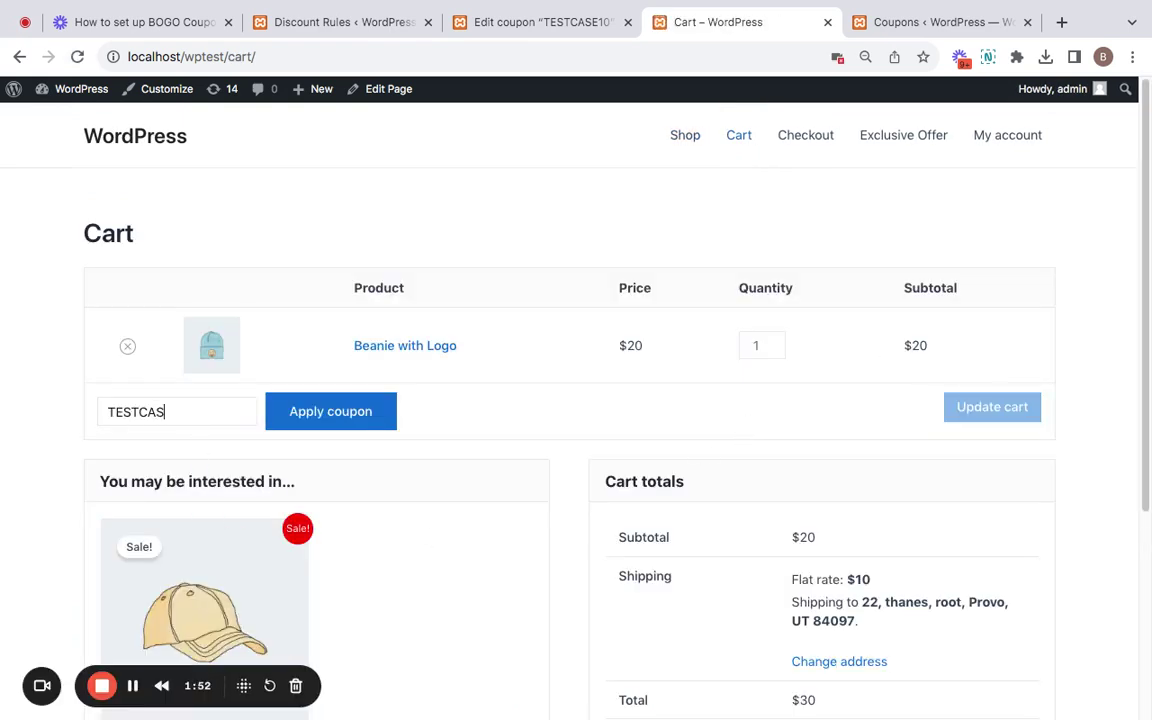
pyautogui.write('E10')
pyautogui.press('Return')
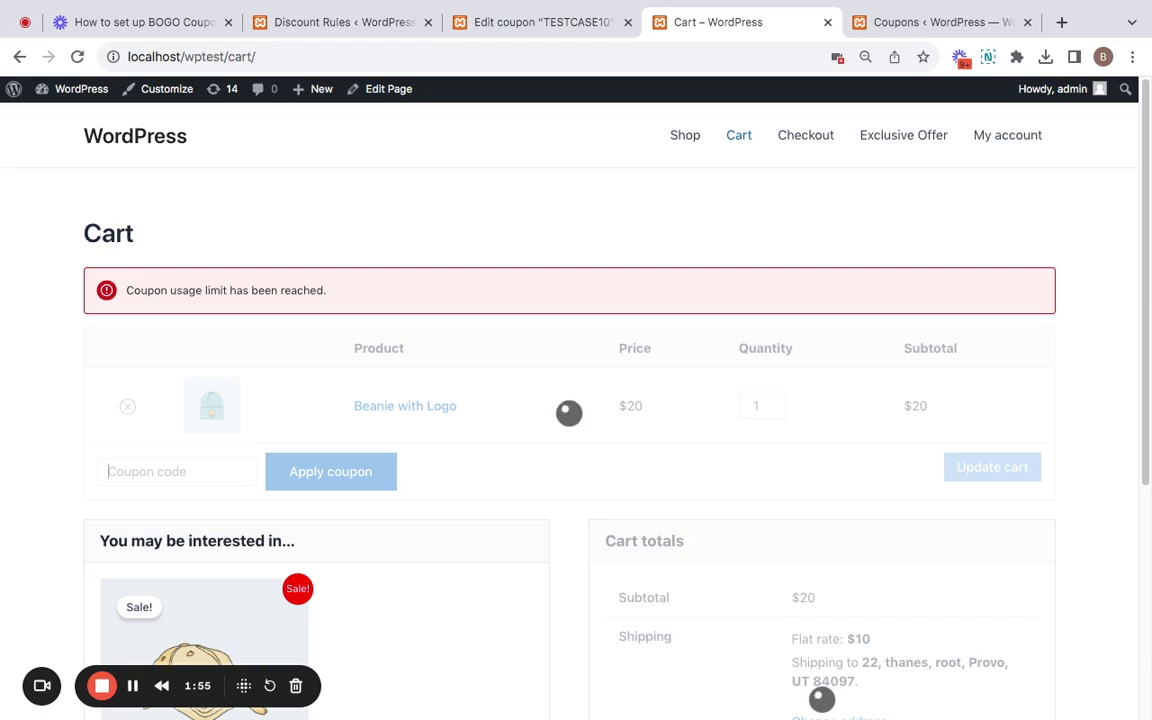